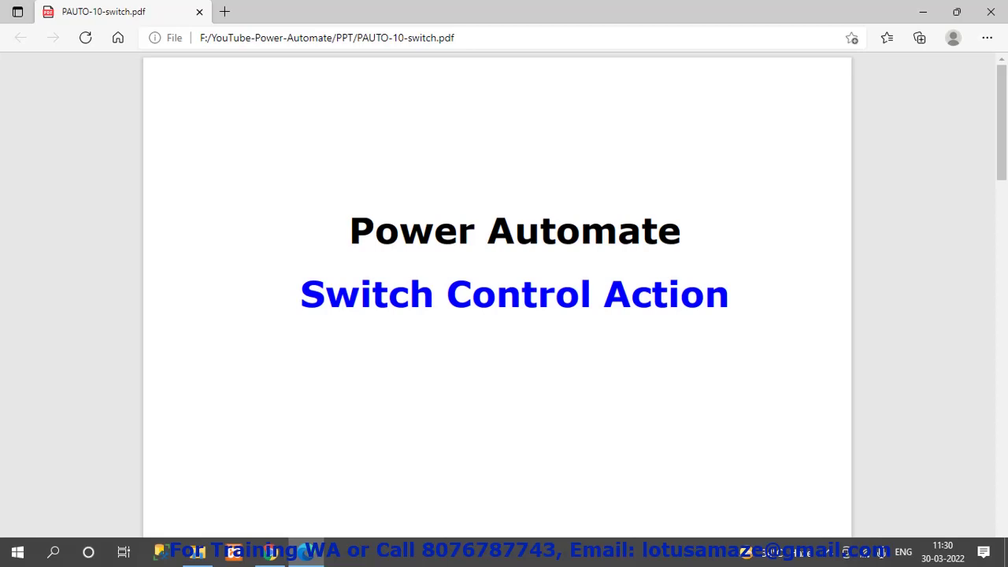
Step: Read through the Switch control action pages and the product-category use case example in PAUTO-10-switch.pdf
{"action": "key", "text": "Right"}
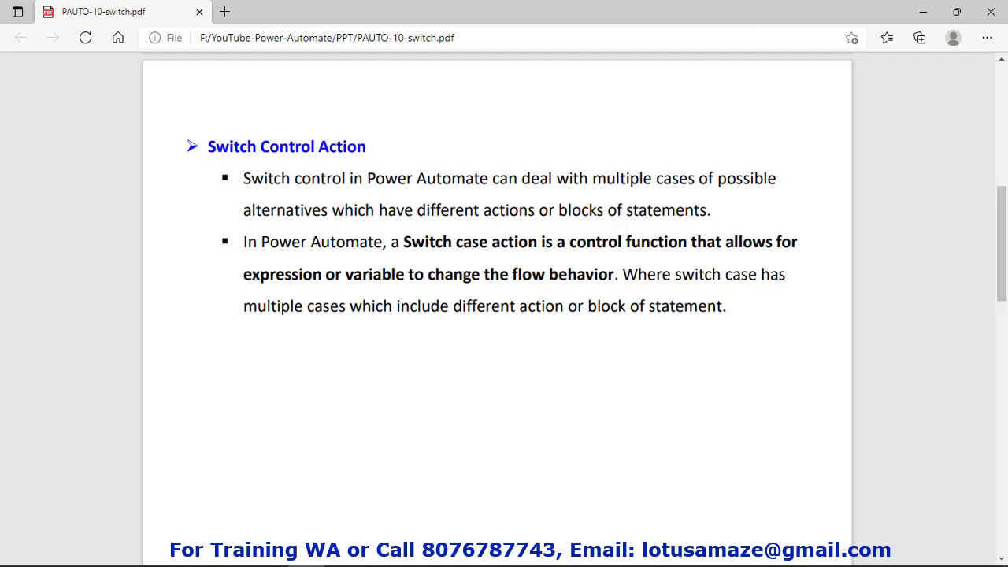
{"action": "scroll", "coordinate": [504, 315], "scroll_direction": "down", "scroll_amount": 5}
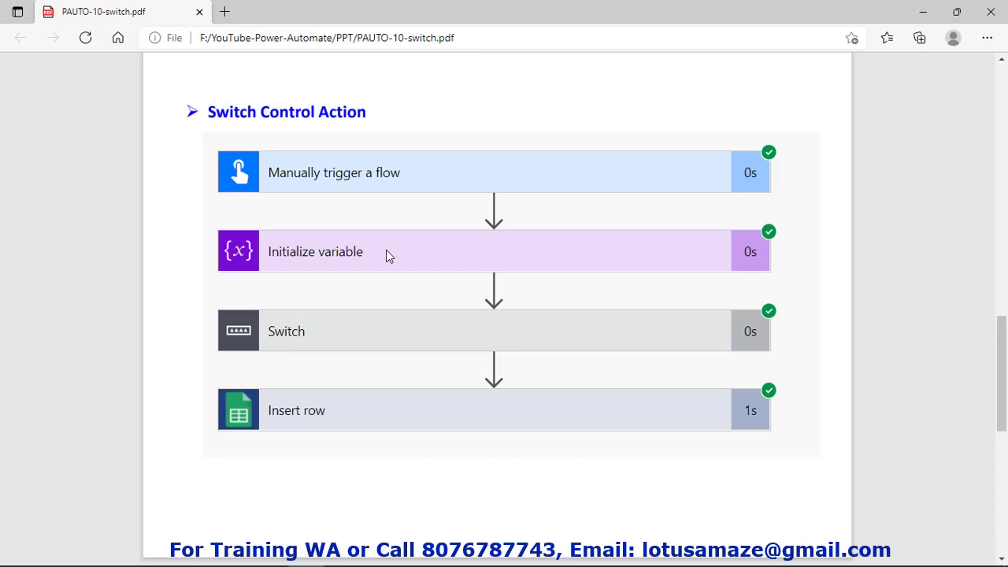
{"action": "key", "text": "ctrl+minus"}
{"action": "key", "text": "Page_Down"}
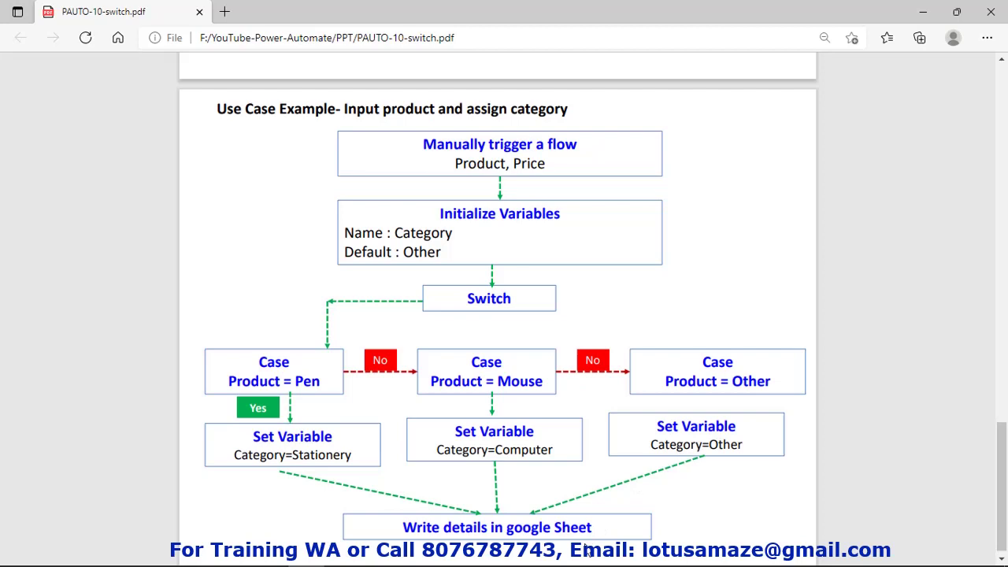
Step: Switch to Power Automate and create an instant cloud flow named TestSwitch that is triggered manually
{"action": "key", "text": "alt+Tab"}
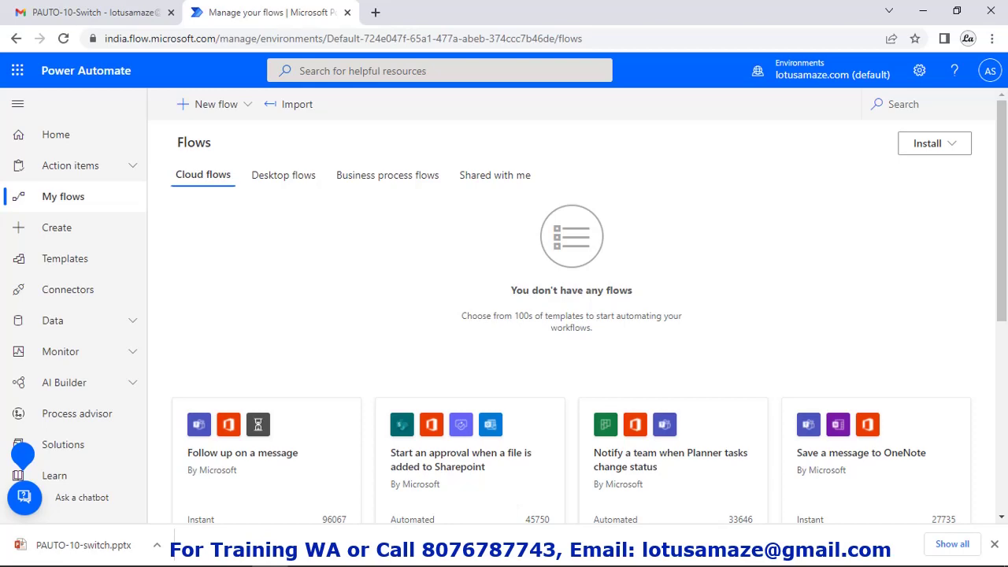
{"action": "left_click", "coordinate": [68, 233]}
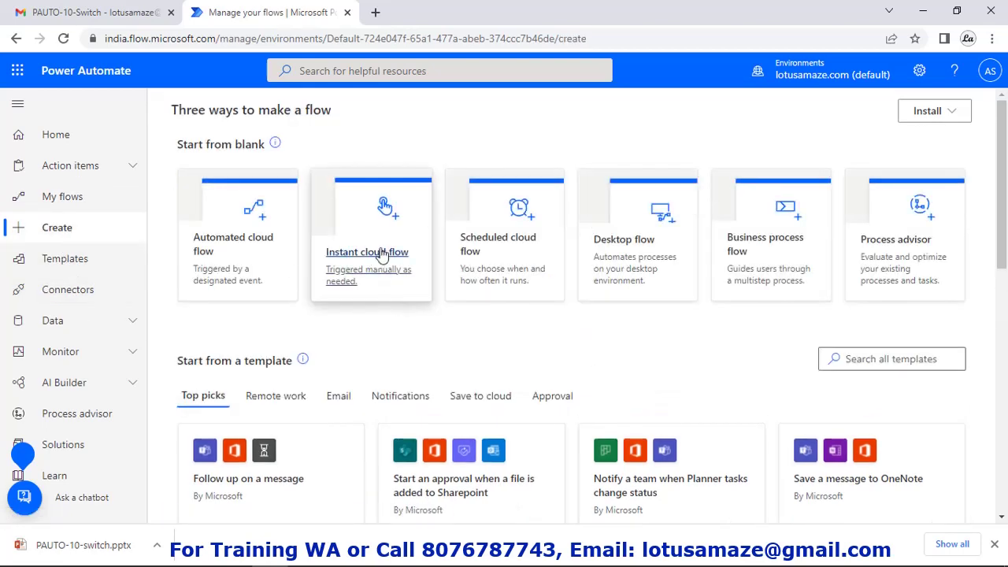
{"action": "left_click", "coordinate": [383, 254]}
{"action": "left_click", "coordinate": [584, 157]}
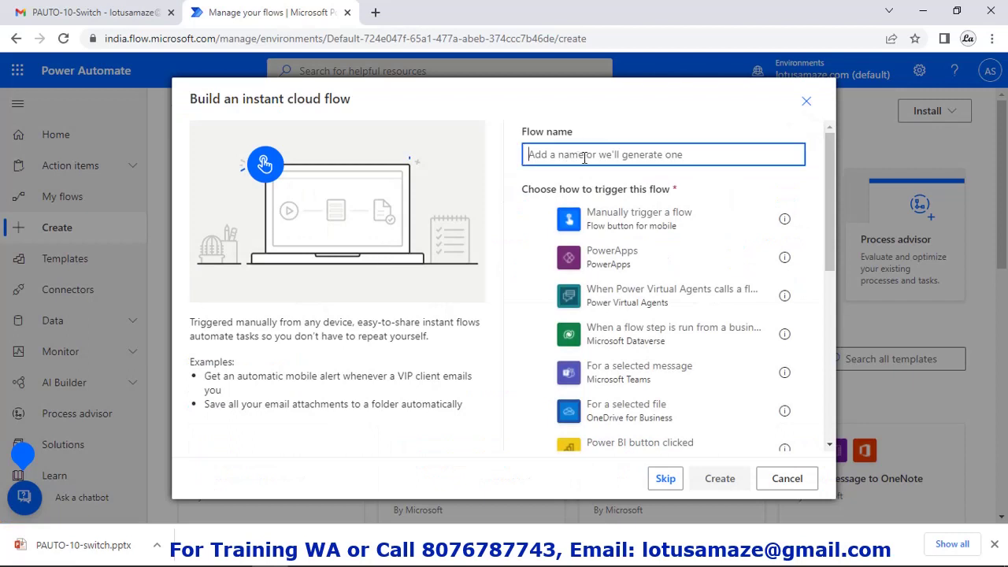
{"action": "type", "text": "Tes"}
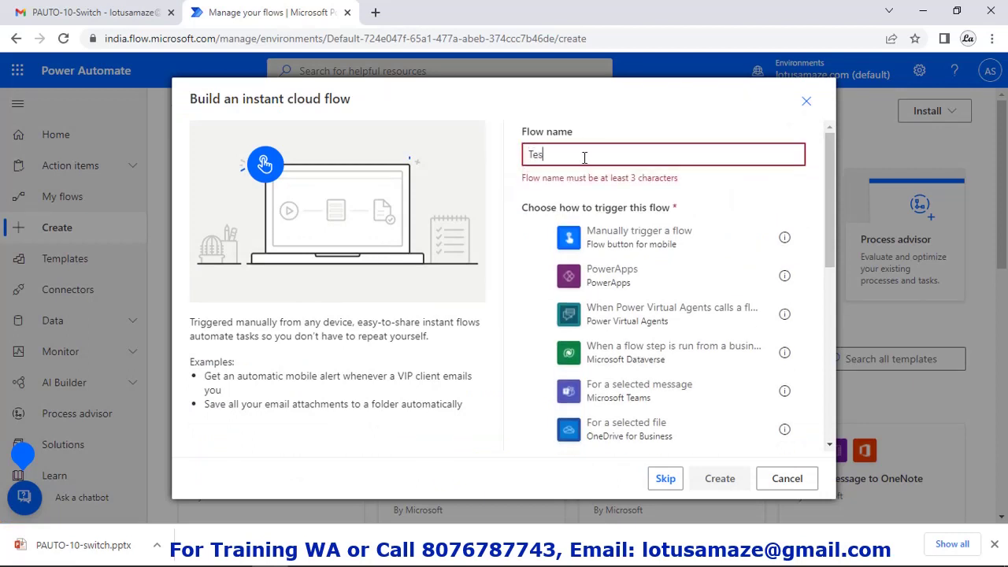
{"action": "type", "text": "tSwitcg"}
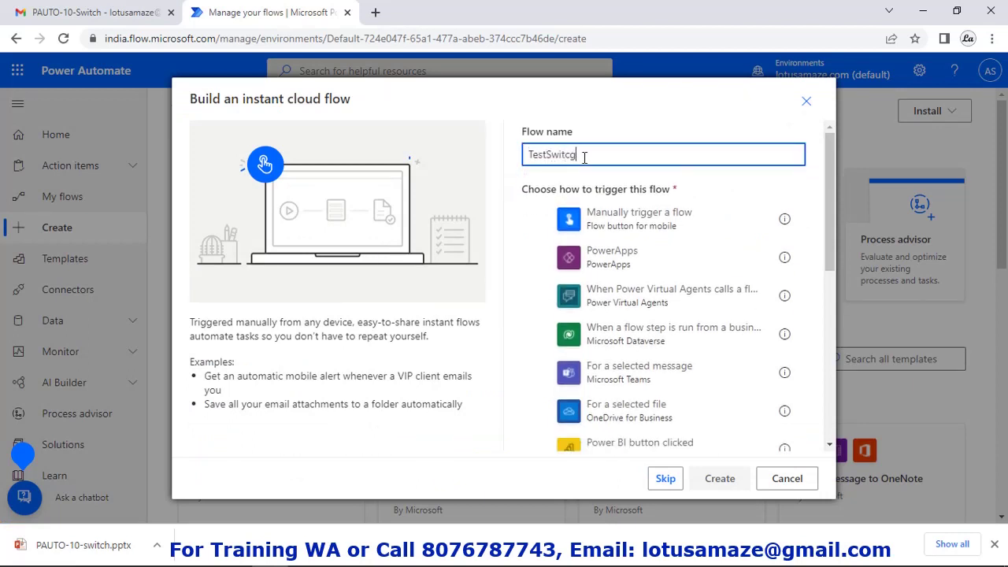
{"action": "key", "text": "BackSpace"}
{"action": "type", "text": "h"}
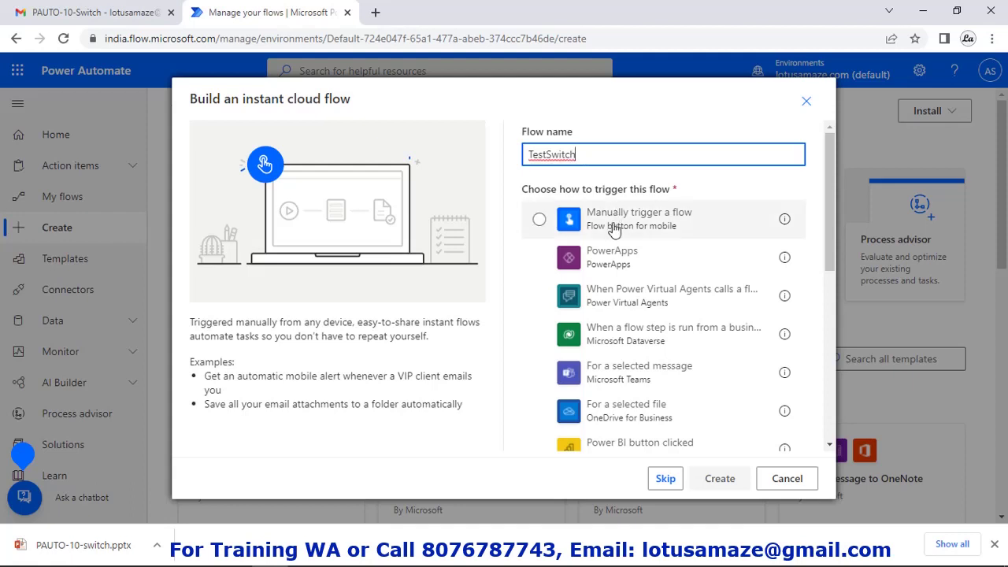
{"action": "left_click", "coordinate": [538, 219]}
{"action": "left_click", "coordinate": [723, 479]}
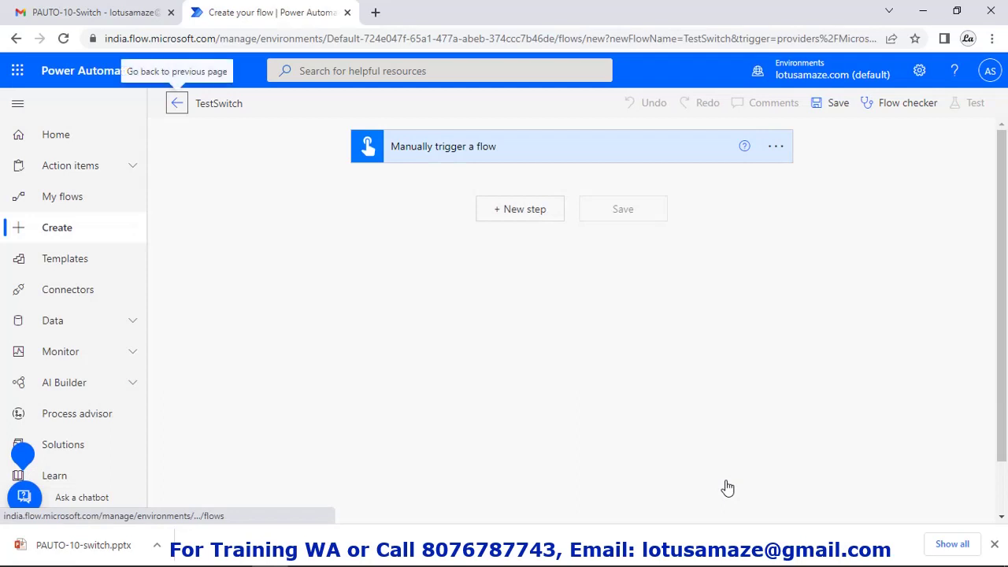
Step: Add a text input named Product to the manual trigger
{"action": "left_click", "coordinate": [488, 154]}
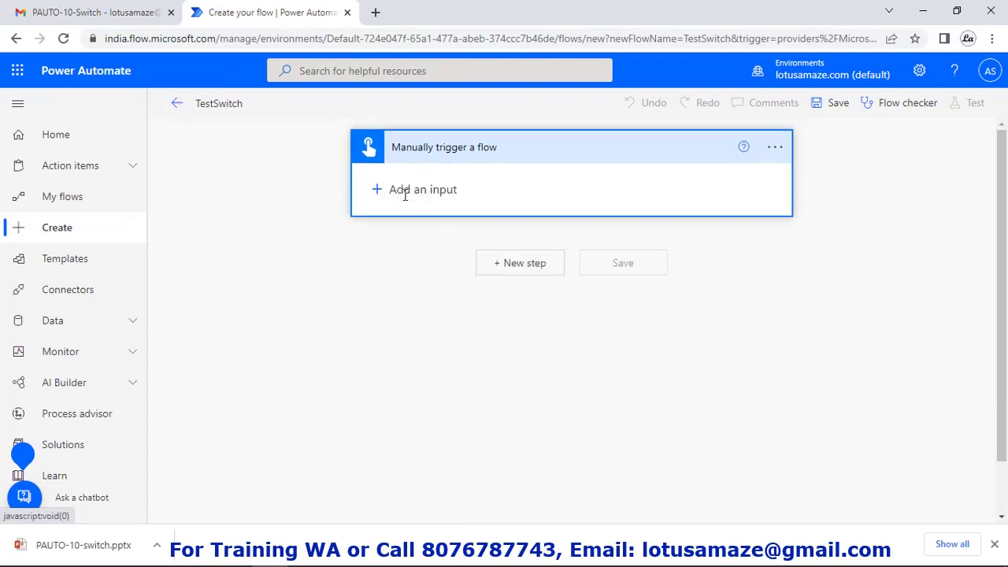
{"action": "left_click", "coordinate": [379, 192]}
{"action": "left_click", "coordinate": [390, 218]}
{"action": "left_click_drag", "start_coordinate": [426, 181], "coordinate": [399, 177]}
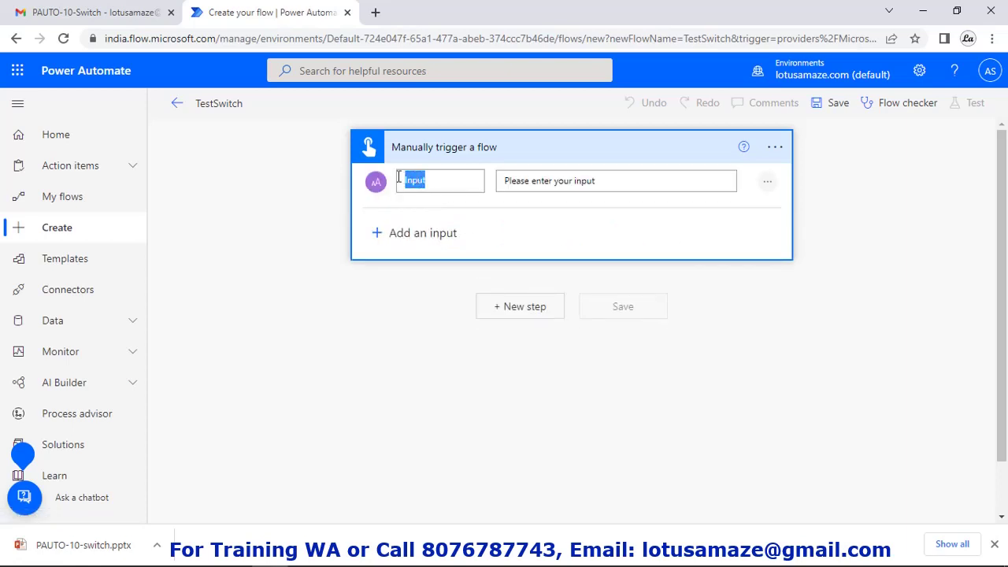
{"action": "type", "text": "Product"}
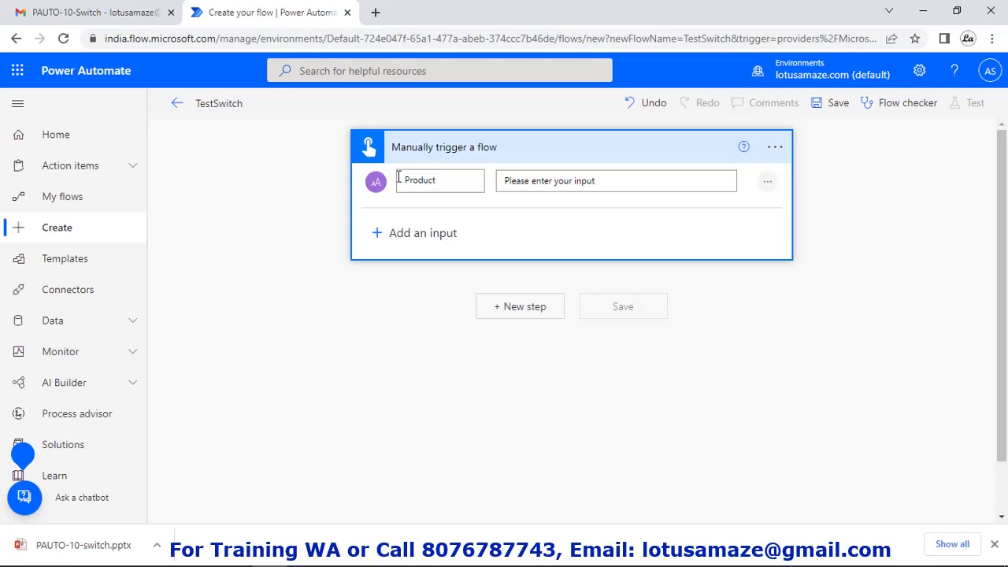
Step: Add a second text input named Price to the manual trigger
{"action": "left_click", "coordinate": [387, 233]}
{"action": "left_click", "coordinate": [393, 263]}
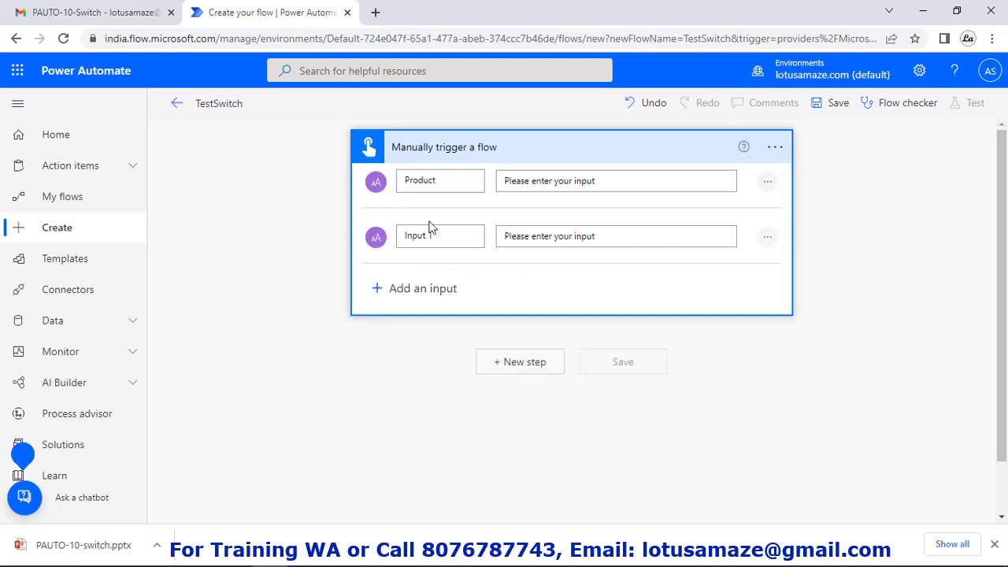
{"action": "left_click_drag", "start_coordinate": [433, 234], "coordinate": [402, 237]}
{"action": "type", "text": "Price"}
Step: Add an Initialize variable action after the manual trigger
{"action": "left_click", "coordinate": [525, 364]}
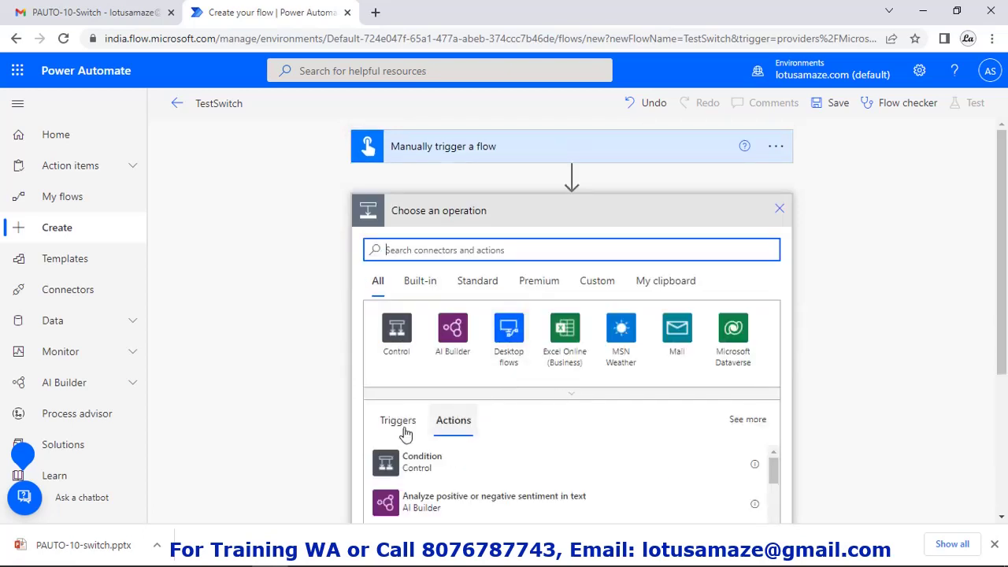
{"action": "type", "text": "var"}
{"action": "left_click", "coordinate": [407, 331]}
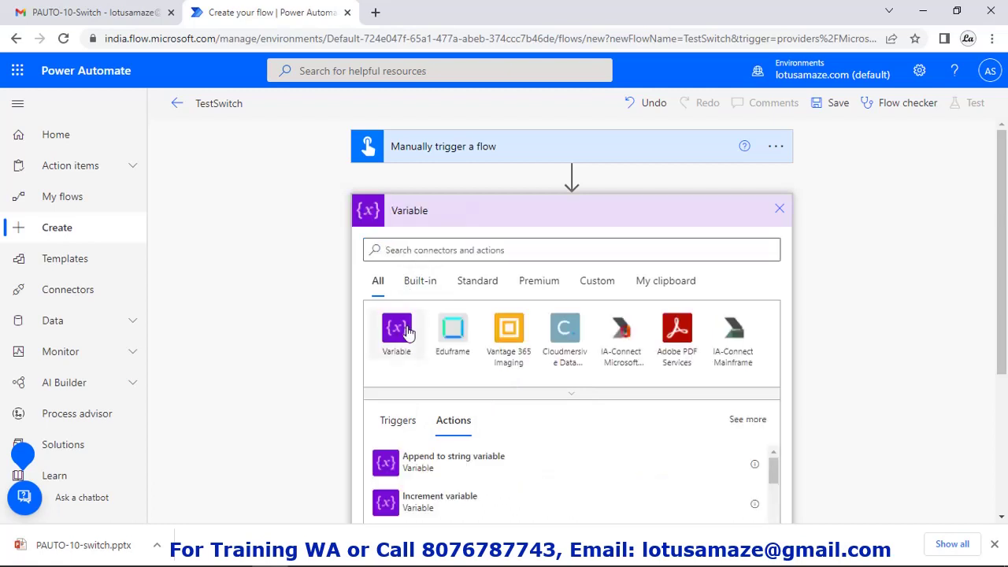
{"action": "scroll", "coordinate": [578, 401], "scroll_direction": "down", "scroll_amount": 5}
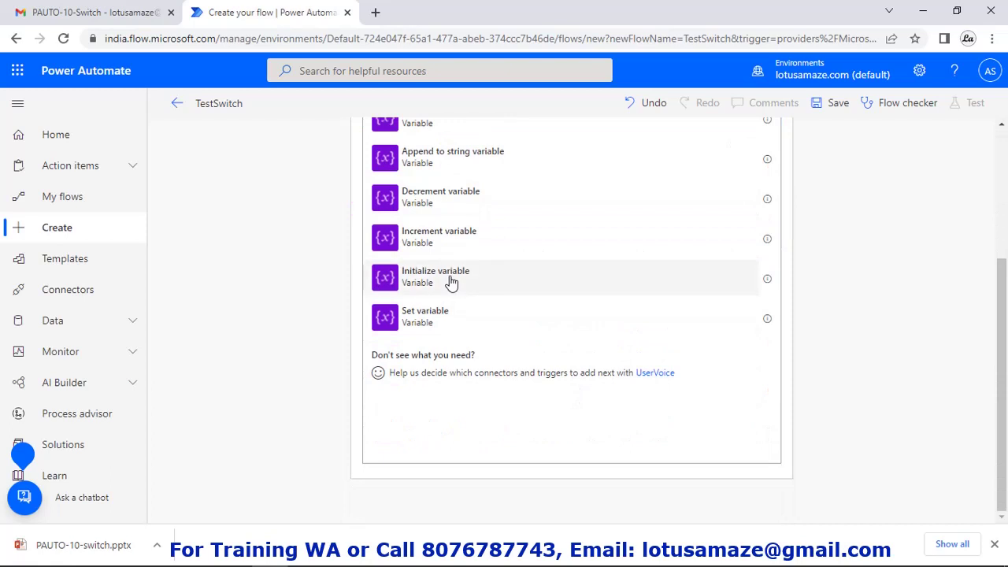
{"action": "left_click", "coordinate": [451, 279]}
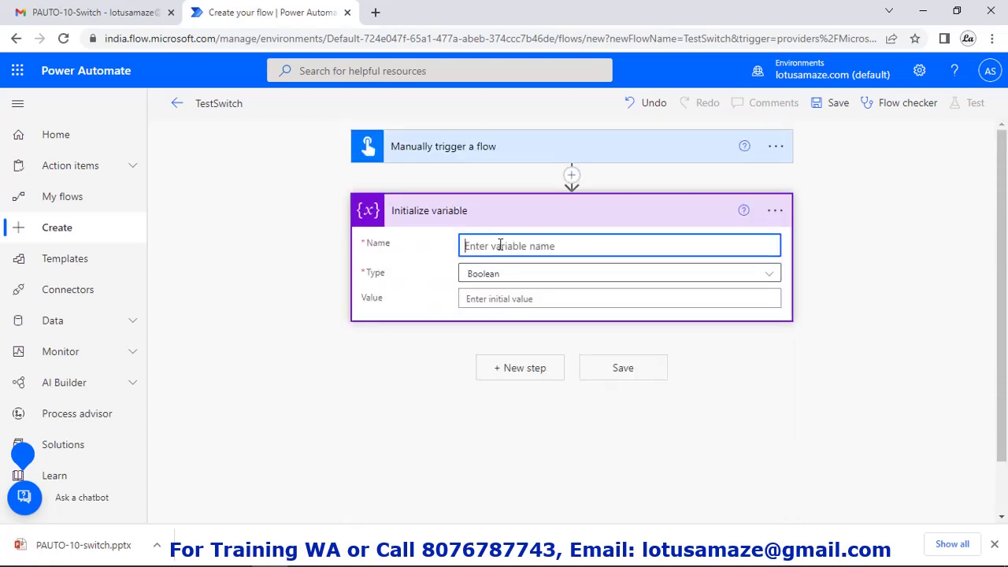
Step: Name the initialized variable Category, set its type to String and its initial value to Other
{"action": "type", "text": "Ca"}
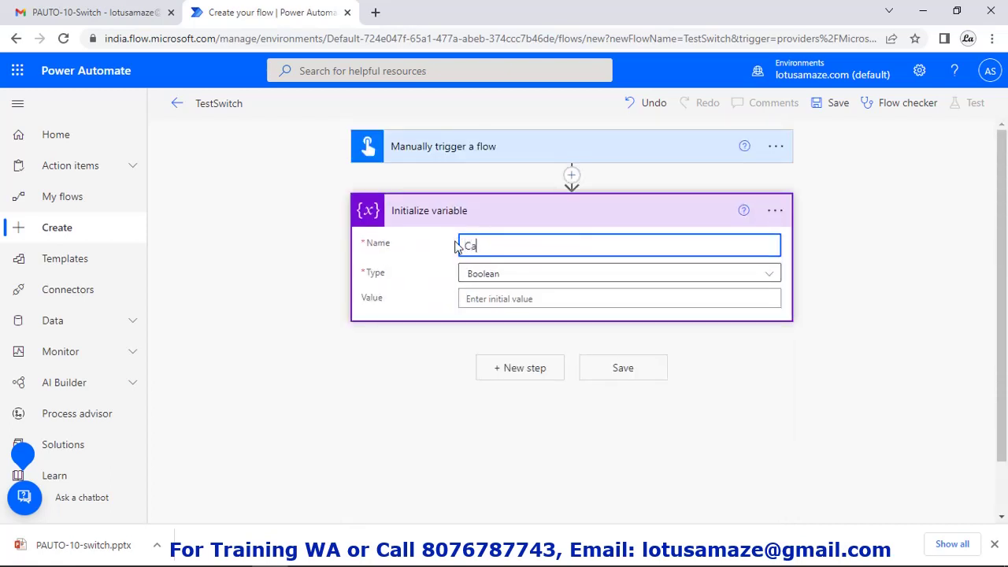
{"action": "type", "text": "tegory"}
{"action": "left_click", "coordinate": [491, 277]}
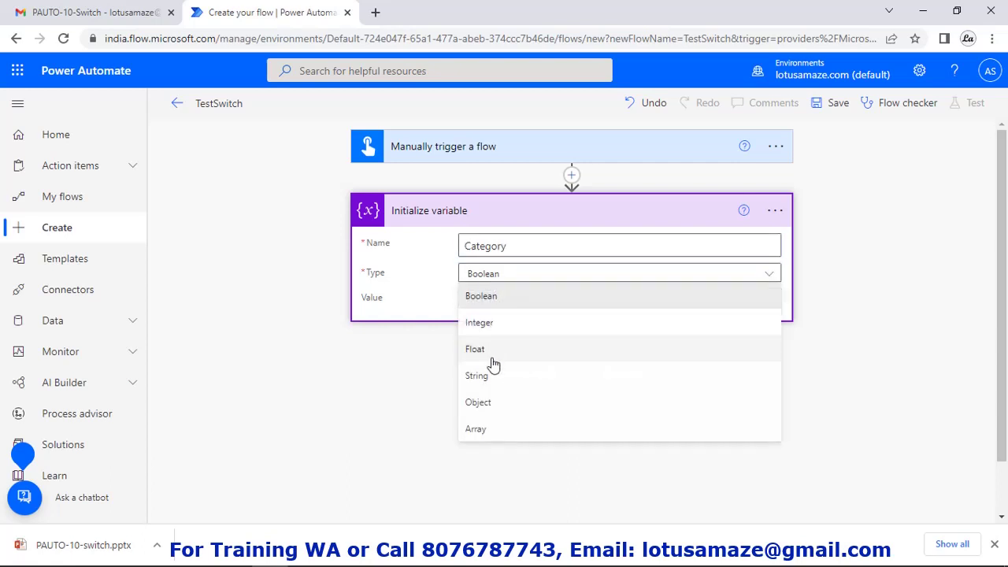
{"action": "left_click", "coordinate": [477, 376]}
{"action": "left_click", "coordinate": [506, 299]}
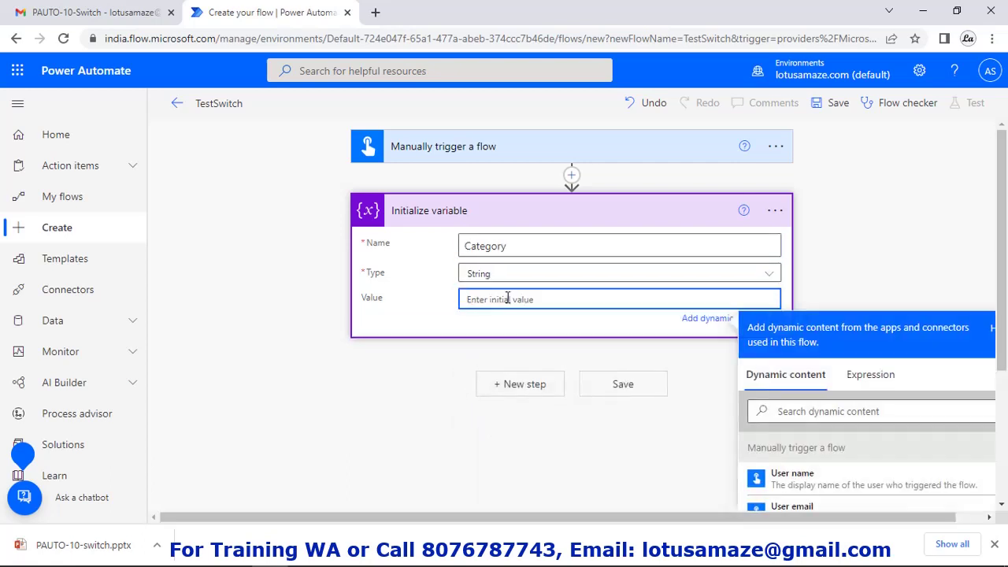
{"action": "type", "text": "Default"}
{"action": "key", "text": "BackSpace"}
{"action": "key", "text": "BackSpace"}
{"action": "key", "text": "BackSpace"}
{"action": "key", "text": "BackSpace"}
{"action": "key", "text": "BackSpace"}
{"action": "key", "text": "BackSpace"}
{"action": "key", "text": "BackSpace"}
{"action": "type", "text": "Other"}
Step: Add a Switch control action after the Initialize variable action
{"action": "scroll", "coordinate": [874, 249], "scroll_direction": "down", "scroll_amount": 1}
{"action": "left_click", "coordinate": [525, 319]}
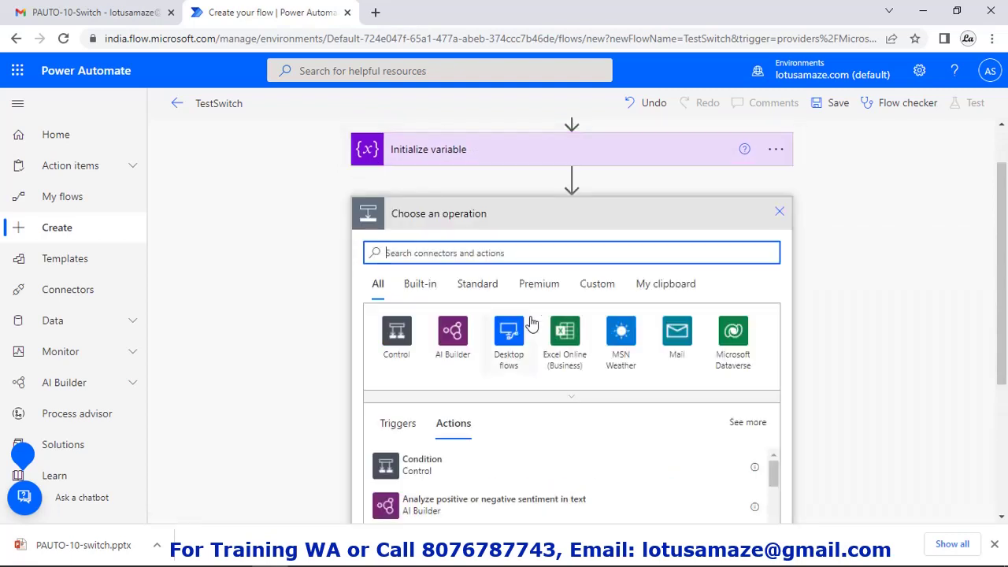
{"action": "left_click", "coordinate": [396, 331]}
{"action": "scroll", "coordinate": [441, 417], "scroll_direction": "down", "scroll_amount": 2}
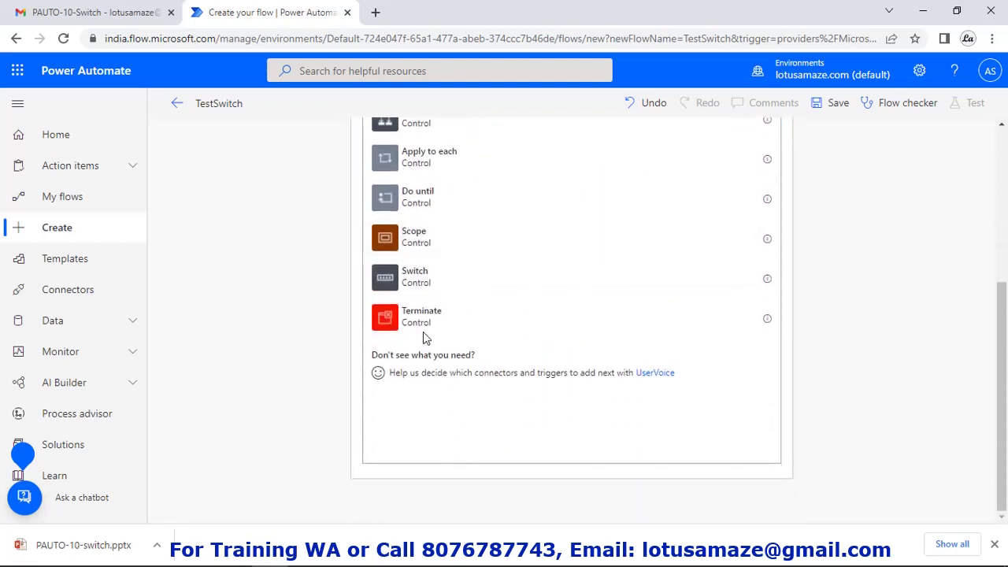
{"action": "left_click", "coordinate": [415, 276]}
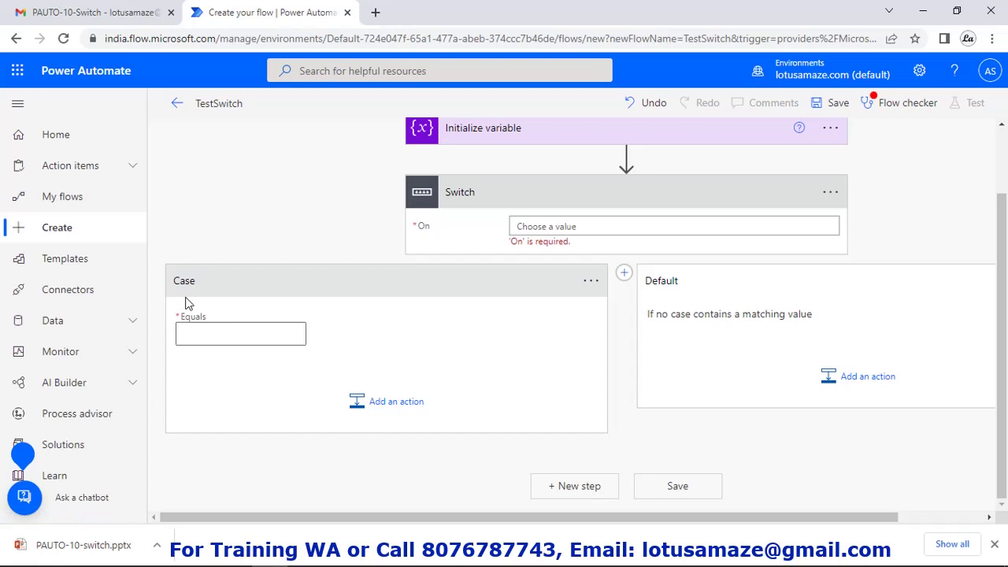
Step: Rename the Switch's first case to Case Pen and set its Equals value to Pen
{"action": "left_click", "coordinate": [591, 282]}
{"action": "left_click", "coordinate": [647, 279]}
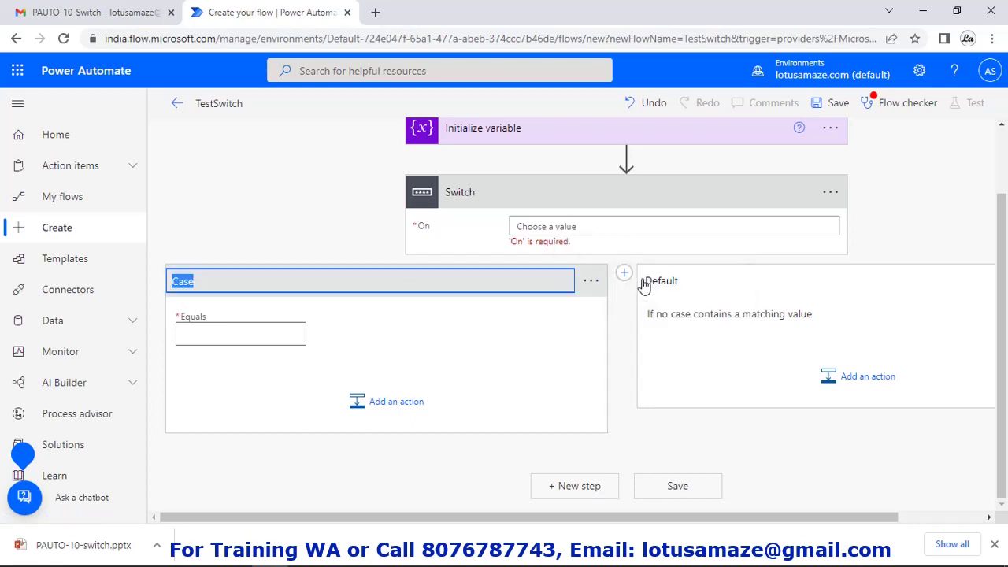
{"action": "type", "text": "Case Pen"}
{"action": "left_click", "coordinate": [271, 334]}
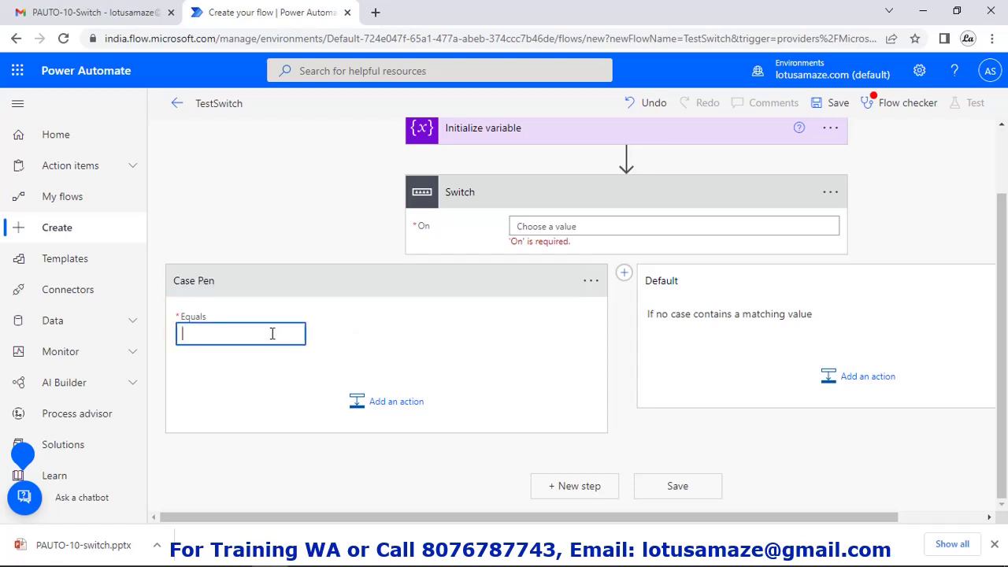
{"action": "type", "text": "Pen"}
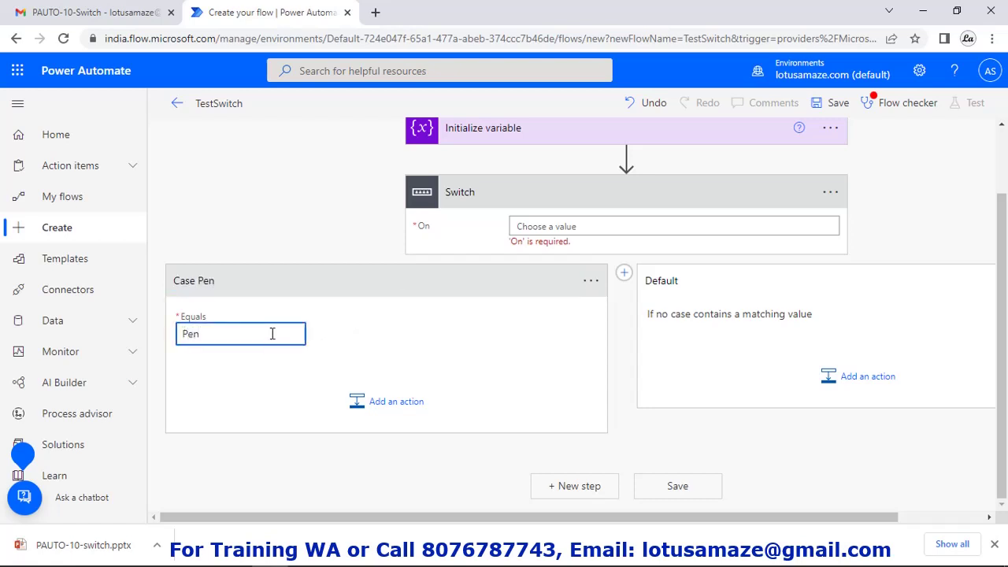
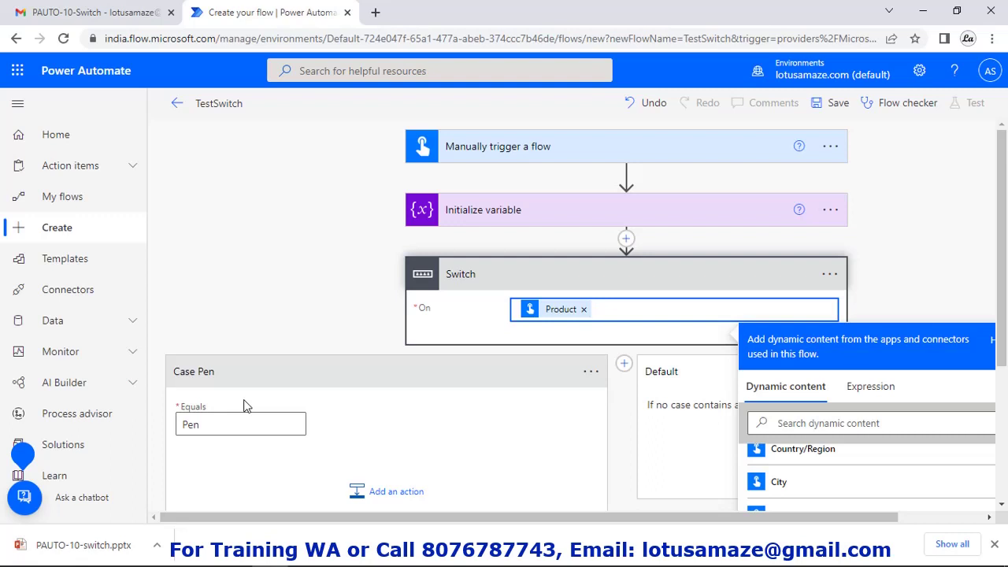
Step: Add a Set variable action inside Case Pen
{"action": "scroll", "coordinate": [299, 445], "scroll_direction": "down", "scroll_amount": 1}
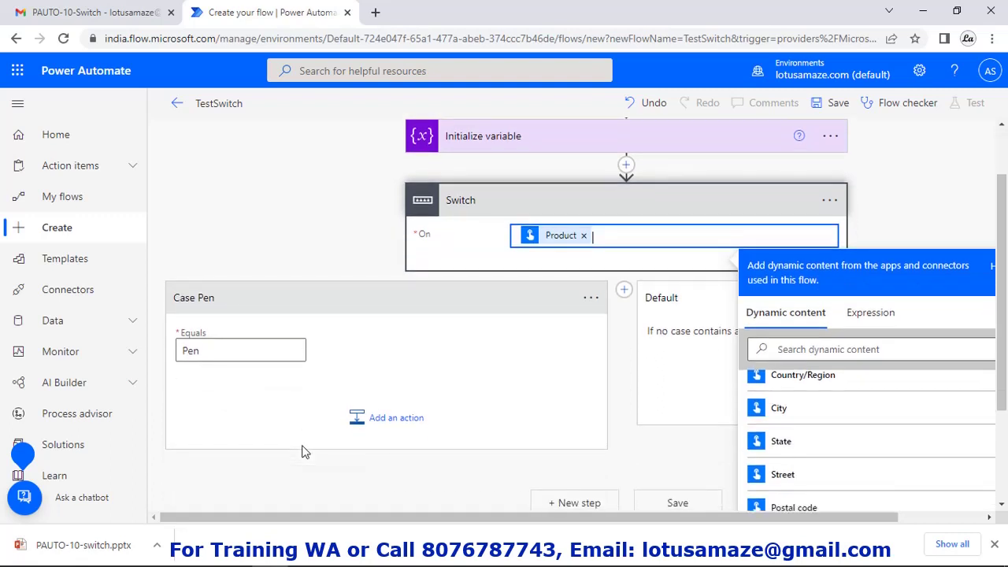
{"action": "left_click", "coordinate": [393, 423]}
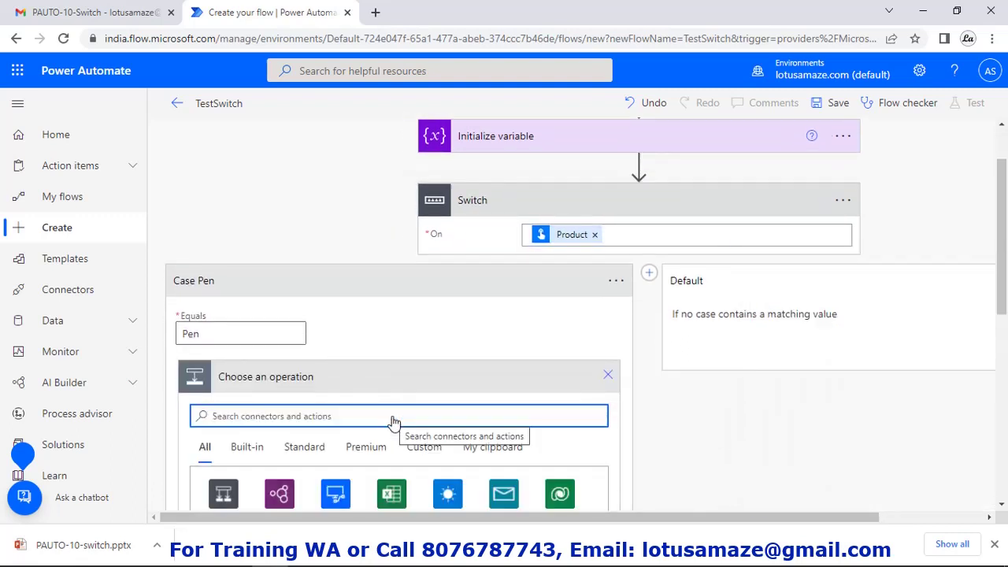
{"action": "type", "text": "var"}
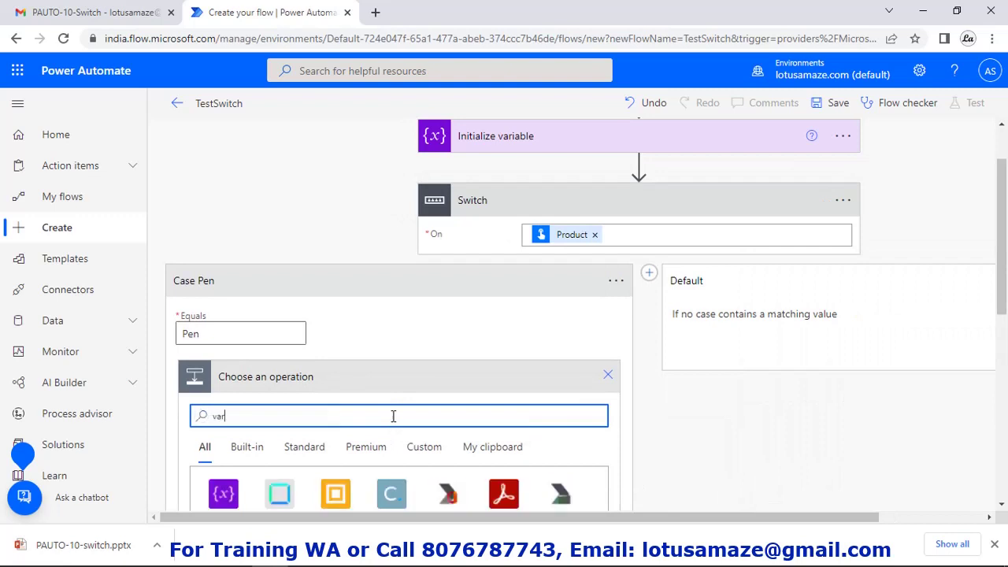
{"action": "left_click", "coordinate": [223, 494]}
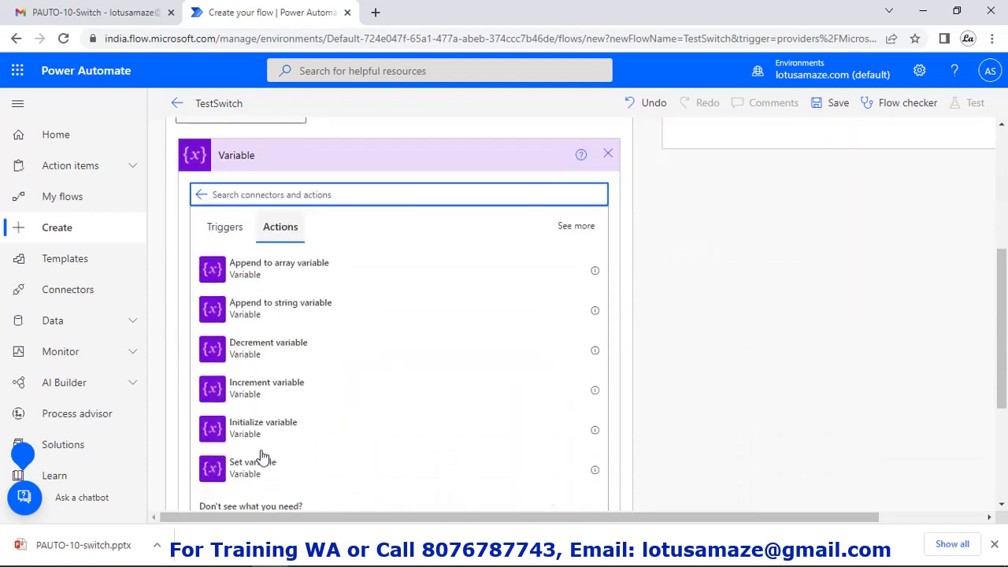
{"action": "left_click", "coordinate": [261, 471]}
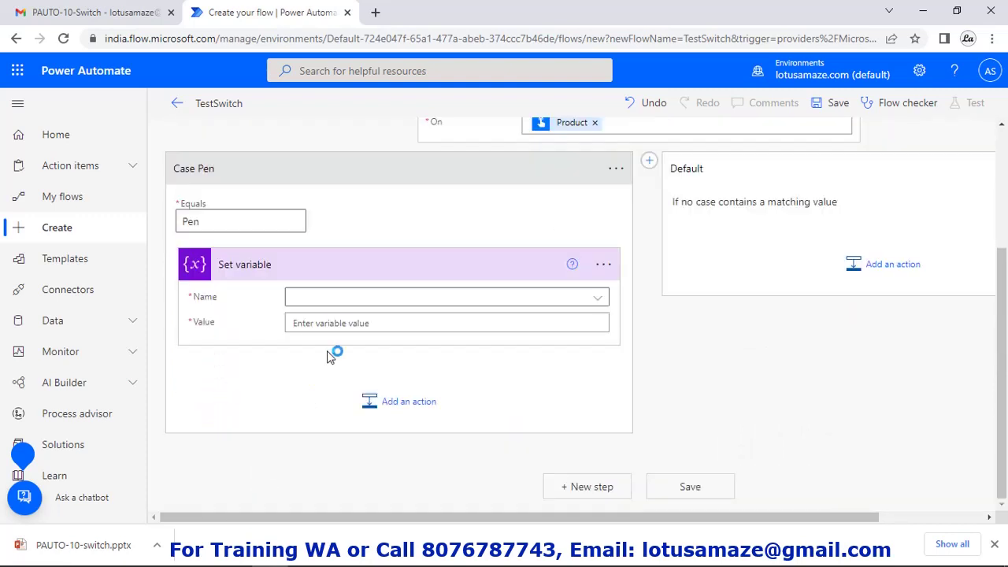
Step: In Case Pen's Set variable action, choose the Category variable and set its value to Stationet
{"action": "left_click", "coordinate": [340, 303]}
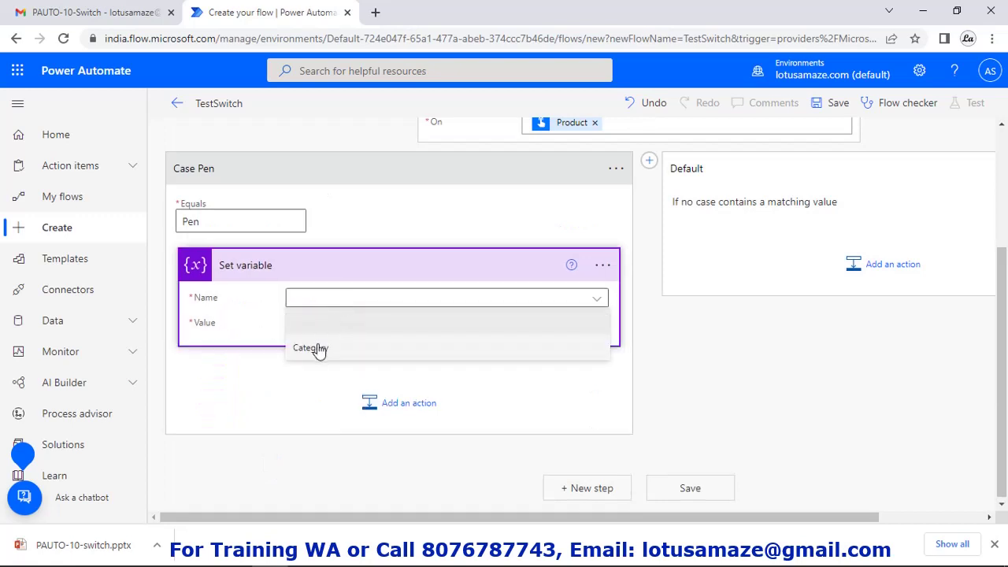
{"action": "left_click", "coordinate": [316, 349]}
{"action": "left_click", "coordinate": [340, 325]}
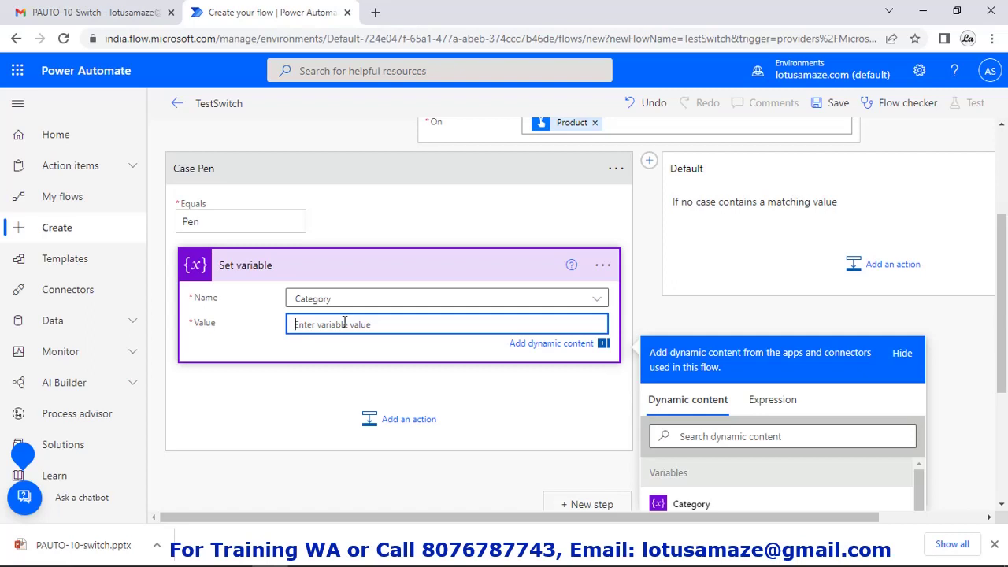
{"action": "type", "text": "Stationet"}
{"action": "left_click", "coordinate": [445, 509]}
Step: Add a second case to the Switch, between Case Pen and Default, with its Equals value set to Mouse
{"action": "scroll", "coordinate": [730, 261], "scroll_direction": "up", "scroll_amount": 1}
{"action": "scroll", "coordinate": [736, 292], "scroll_direction": "up", "scroll_amount": 3}
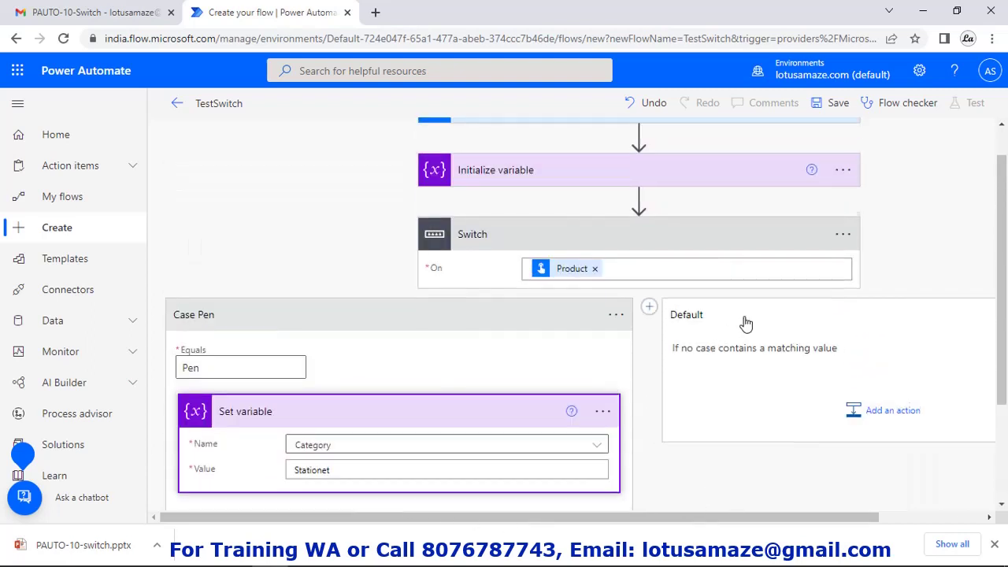
{"action": "scroll", "coordinate": [733, 321], "scroll_direction": "down", "scroll_amount": 2}
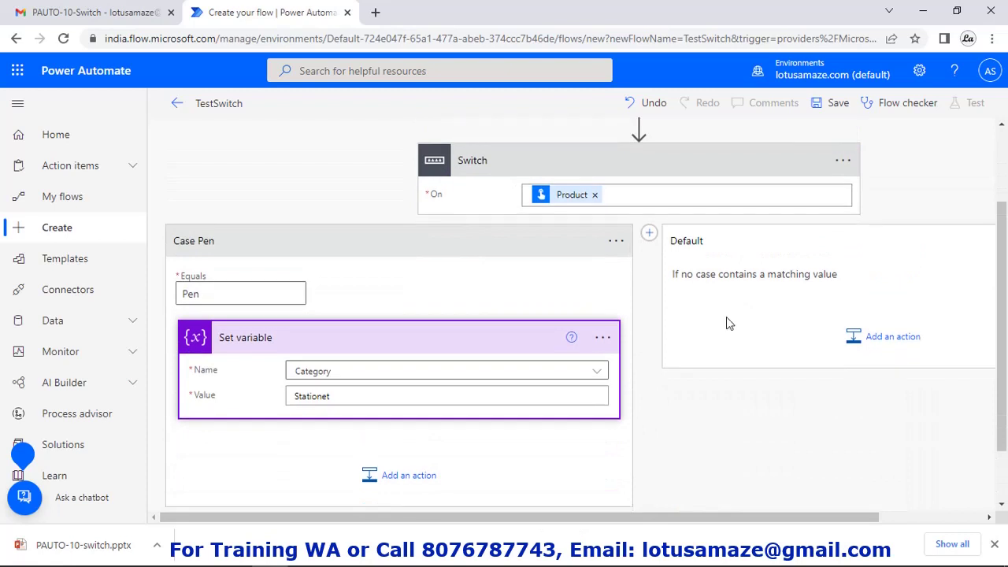
{"action": "left_click", "coordinate": [649, 233]}
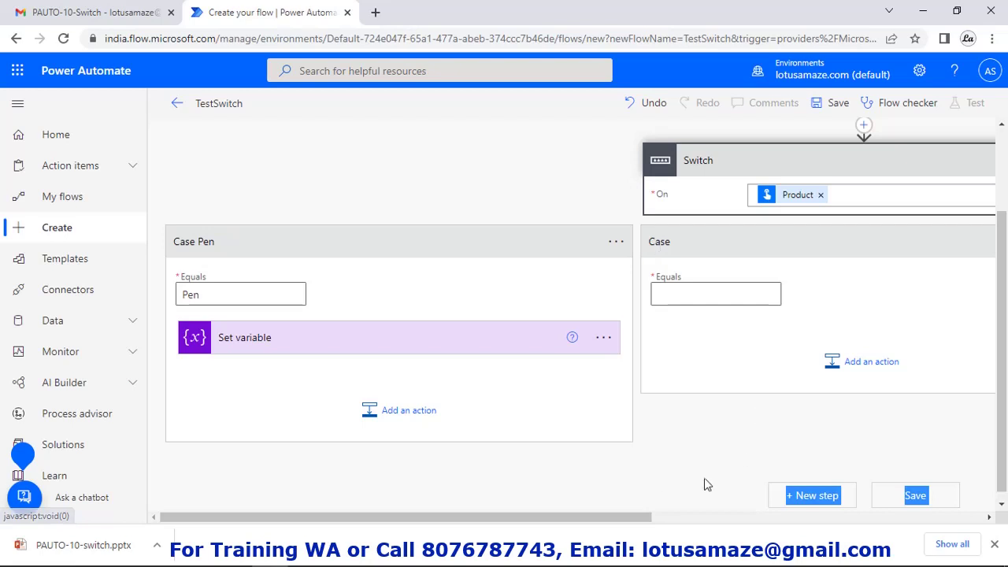
{"action": "mouse_move", "coordinate": [628, 524]}
{"action": "left_mouse_down"}
{"action": "mouse_move", "coordinate": [700, 526]}
{"action": "mouse_move", "coordinate": [630, 526]}
{"action": "left_mouse_up"}
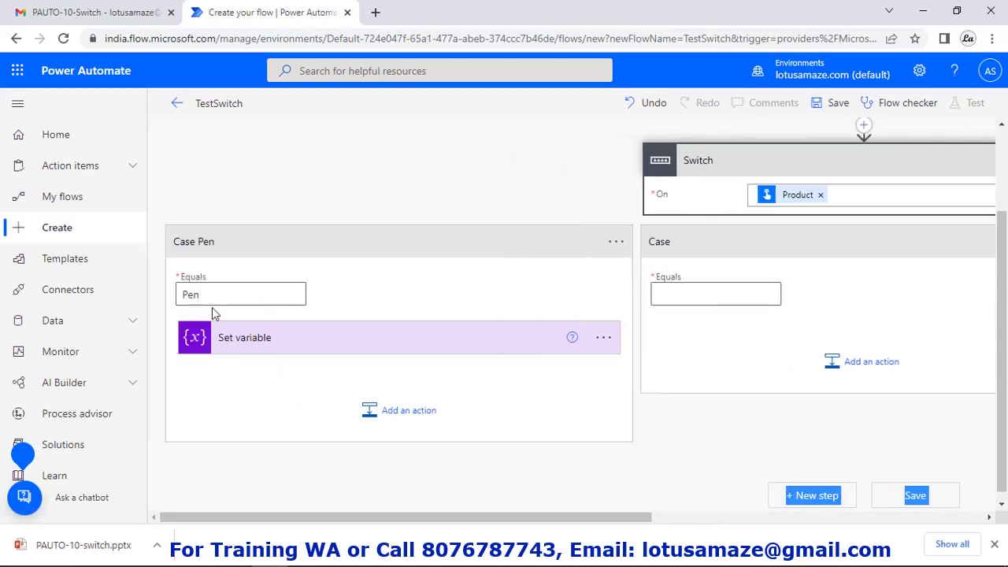
{"action": "left_click", "coordinate": [716, 295]}
{"action": "type", "text": "Mouse"}
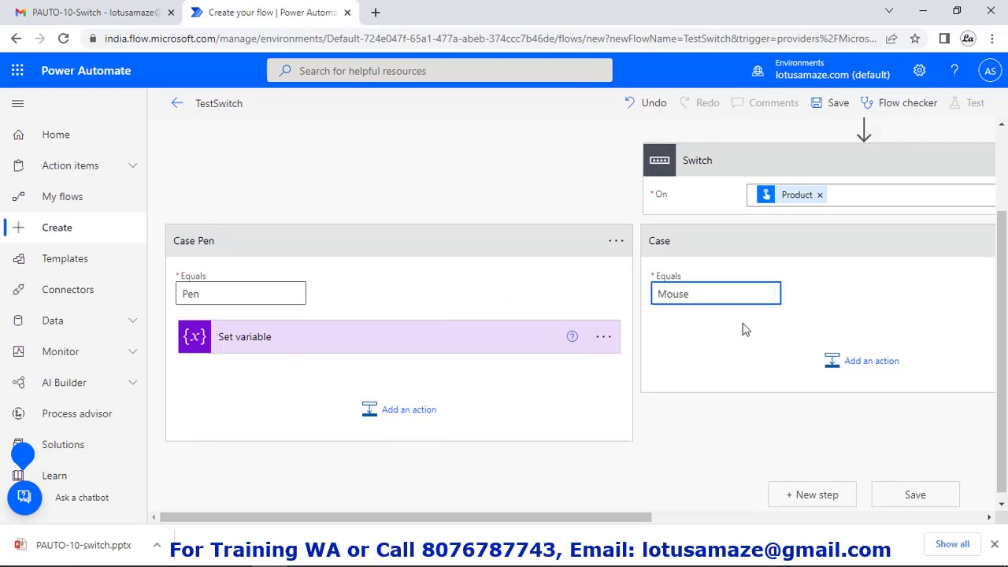
Step: Add a Set variable action inside the Mouse case
{"action": "left_click", "coordinate": [871, 372]}
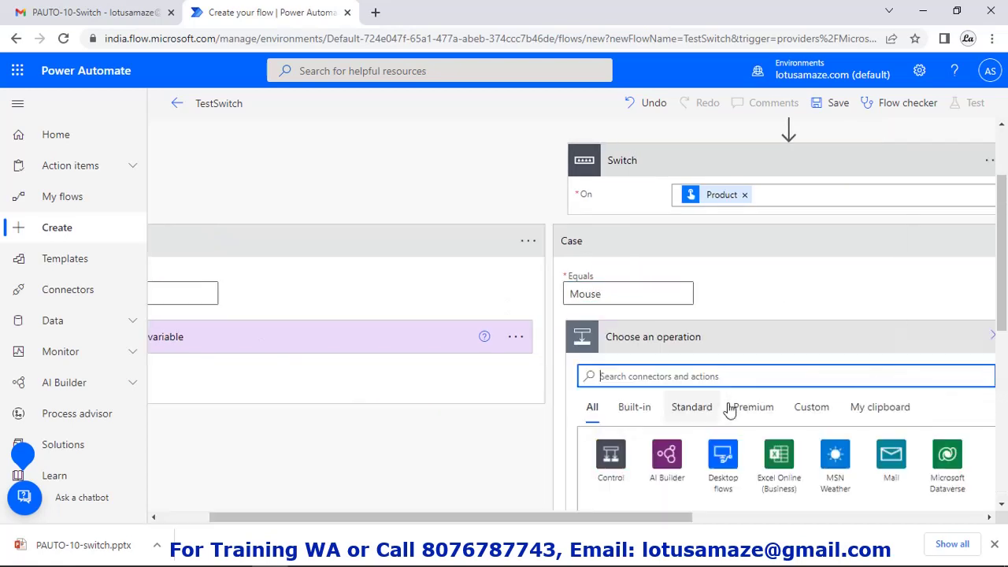
{"action": "type", "text": "var"}
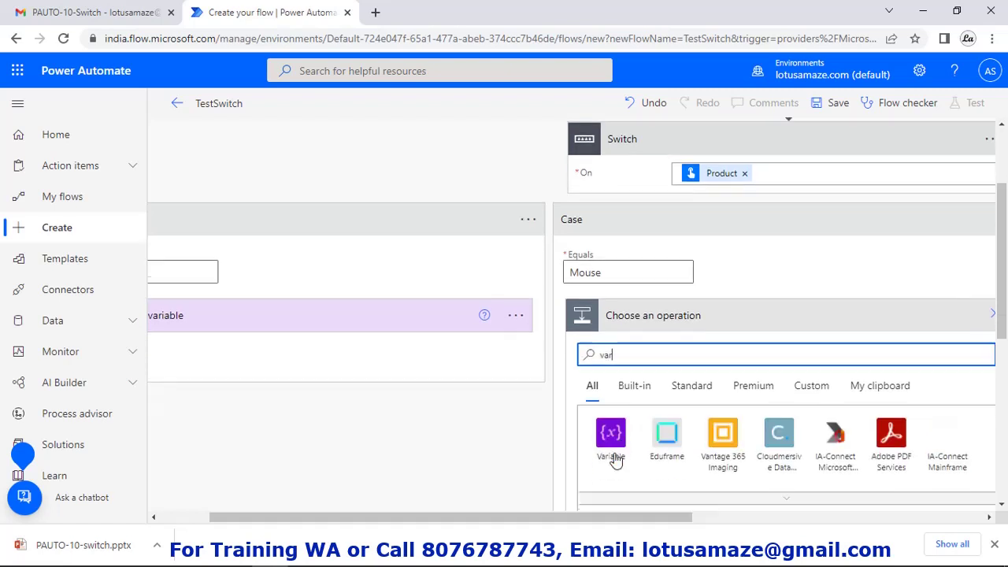
{"action": "scroll", "coordinate": [612, 460], "scroll_direction": "down", "scroll_amount": 5}
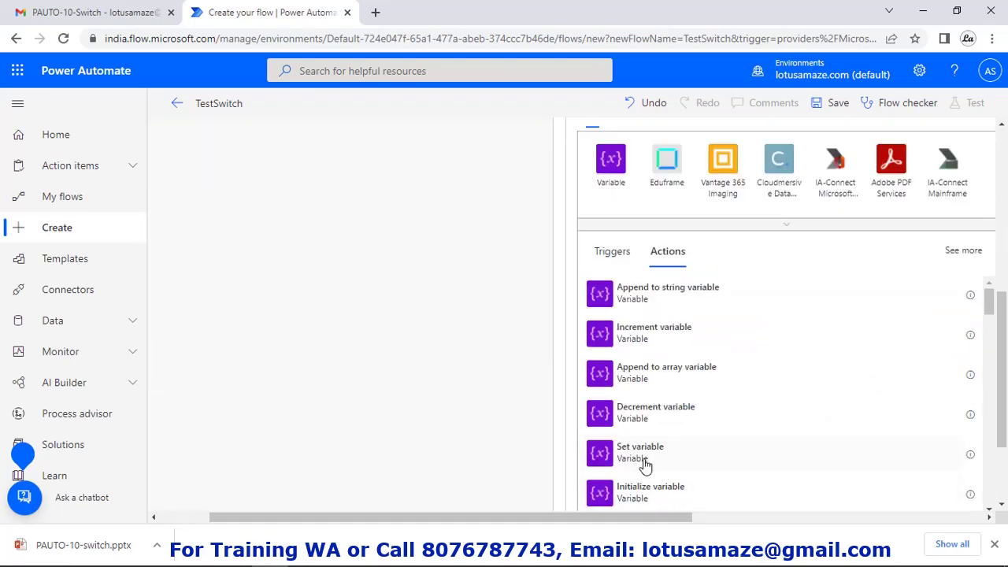
{"action": "left_click", "coordinate": [645, 463]}
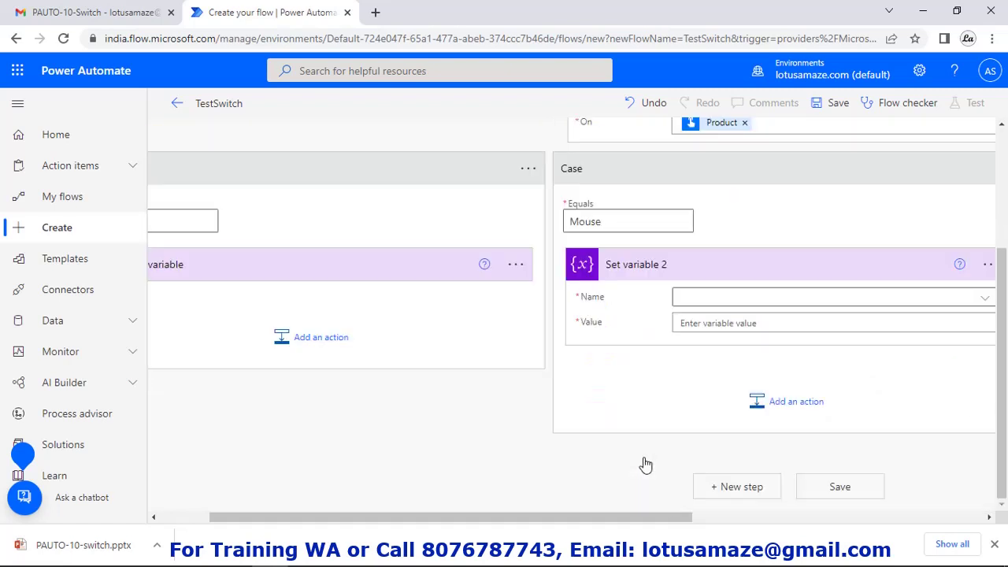
Step: In the Mouse case's Set variable action, choose the Category variable and set its value to Computer
{"action": "left_click", "coordinate": [791, 304]}
{"action": "left_click", "coordinate": [731, 351]}
{"action": "left_click", "coordinate": [741, 324]}
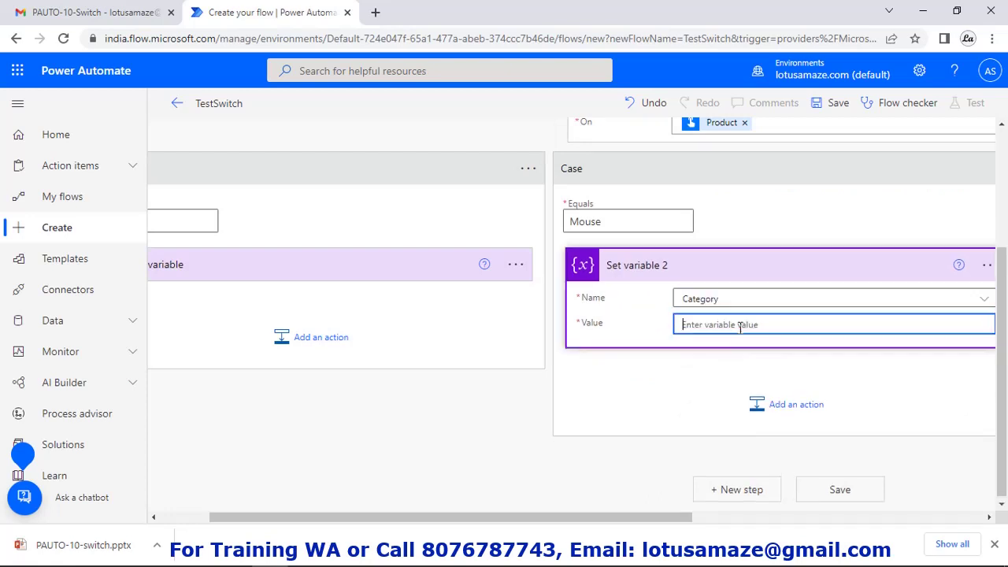
{"action": "type", "text": "Computer"}
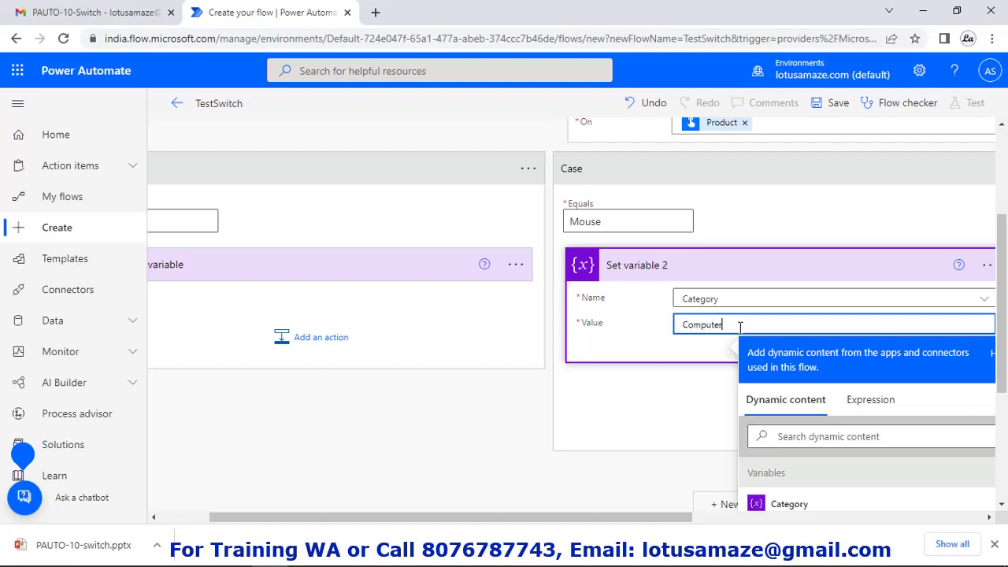
Step: Add a Set variable action to the Switch's Default branch
{"action": "left_click_drag", "start_coordinate": [590, 520], "coordinate": [840, 524]}
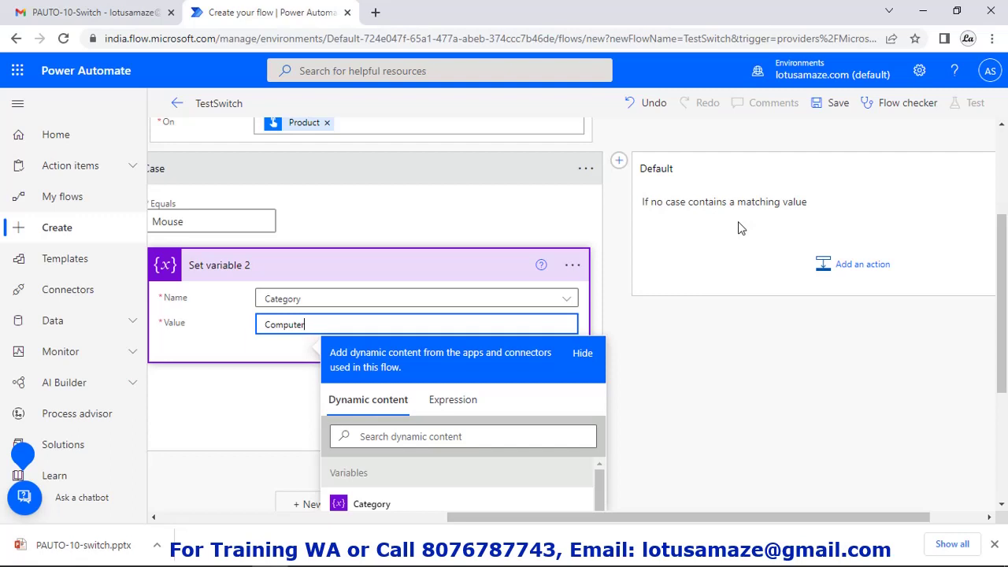
{"action": "left_click", "coordinate": [888, 268]}
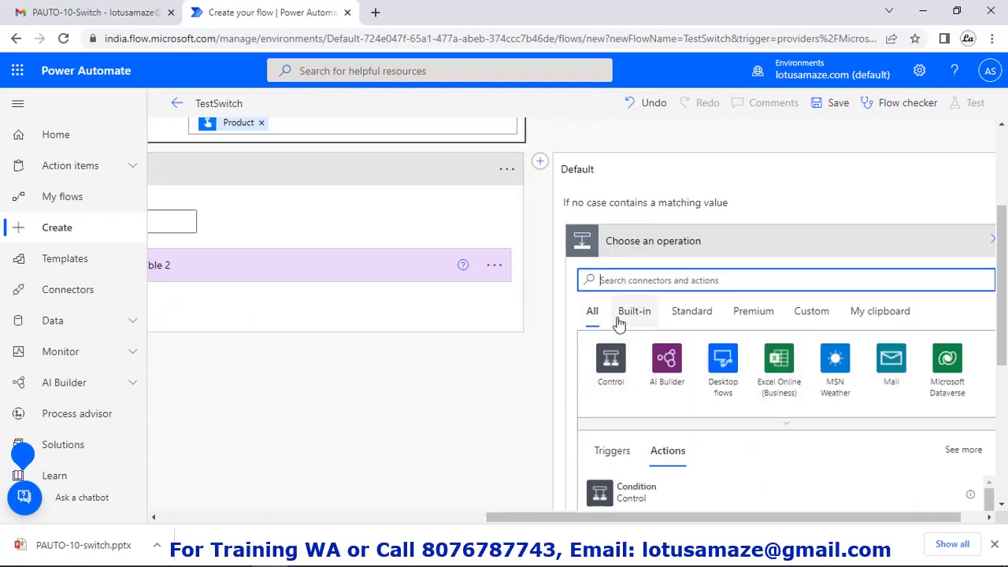
{"action": "type", "text": "var"}
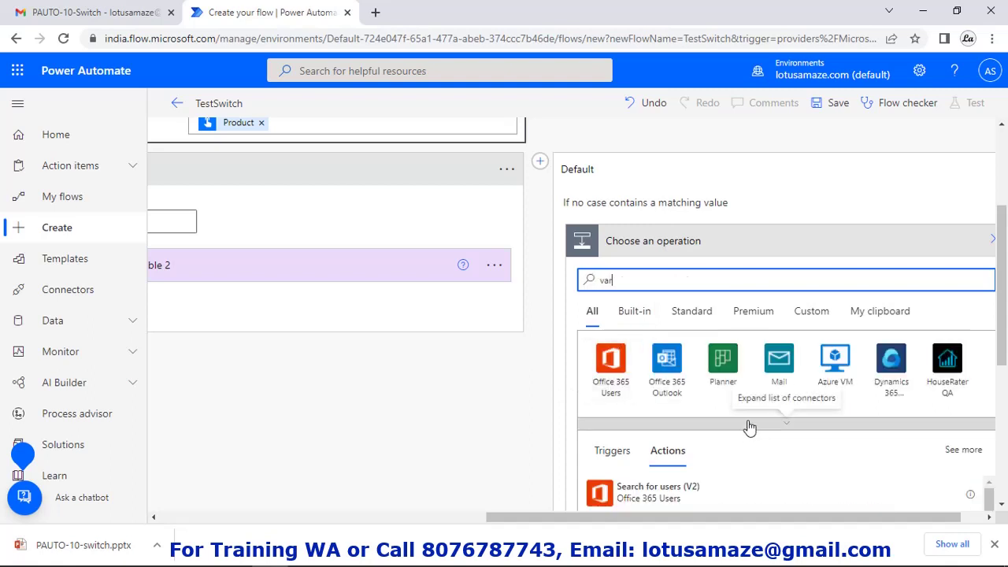
{"action": "left_click", "coordinate": [626, 367]}
{"action": "scroll", "coordinate": [664, 377], "scroll_direction": "down", "scroll_amount": 3}
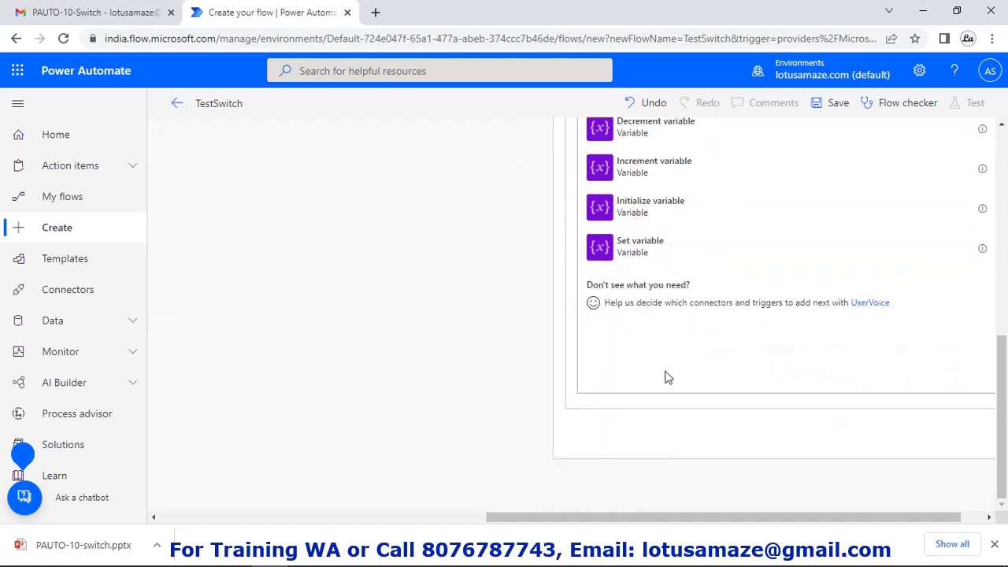
{"action": "scroll", "coordinate": [669, 354], "scroll_direction": "up", "scroll_amount": 1}
{"action": "left_click", "coordinate": [655, 322]}
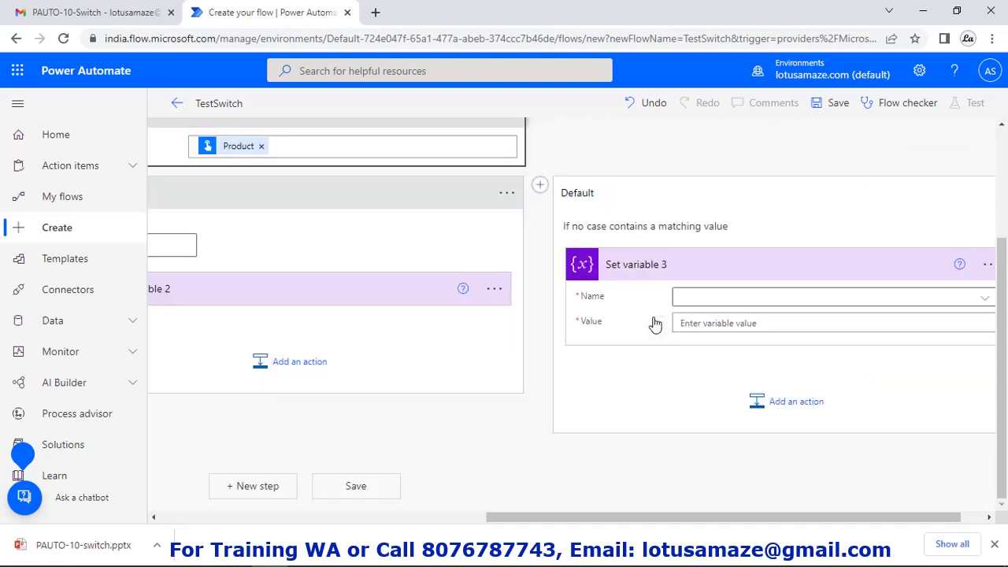
Step: In the Default branch's Set variable action, choose the Category variable and set its value to Other
{"action": "left_click", "coordinate": [750, 303]}
{"action": "left_click", "coordinate": [717, 346]}
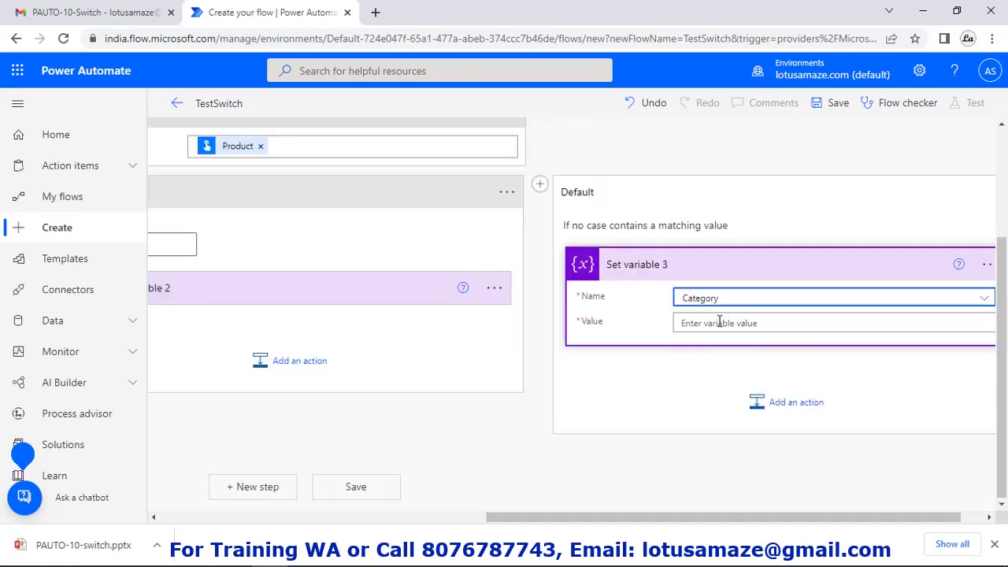
{"action": "left_click", "coordinate": [719, 321]}
{"action": "type", "text": "O"}
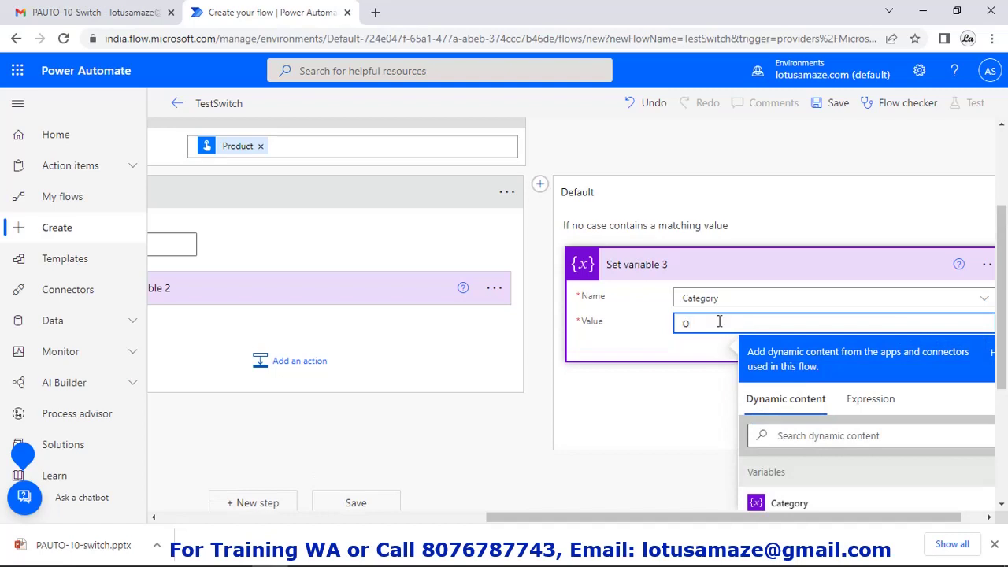
{"action": "type", "text": "ther"}
{"action": "left_click", "coordinate": [512, 460]}
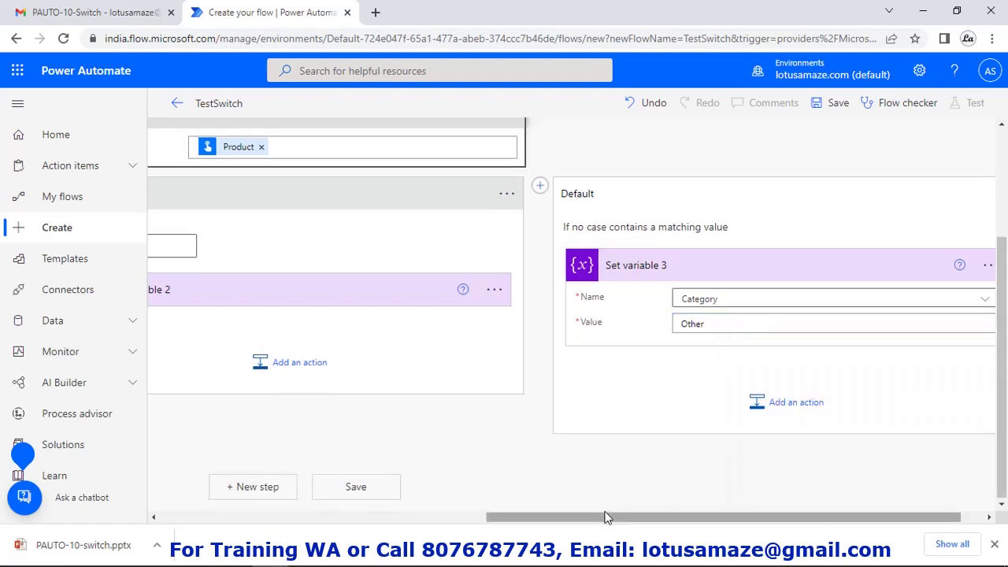
Step: Add a Google Sheets Insert row action as a new step after the Switch
{"action": "left_click_drag", "start_coordinate": [619, 520], "coordinate": [352, 538]}
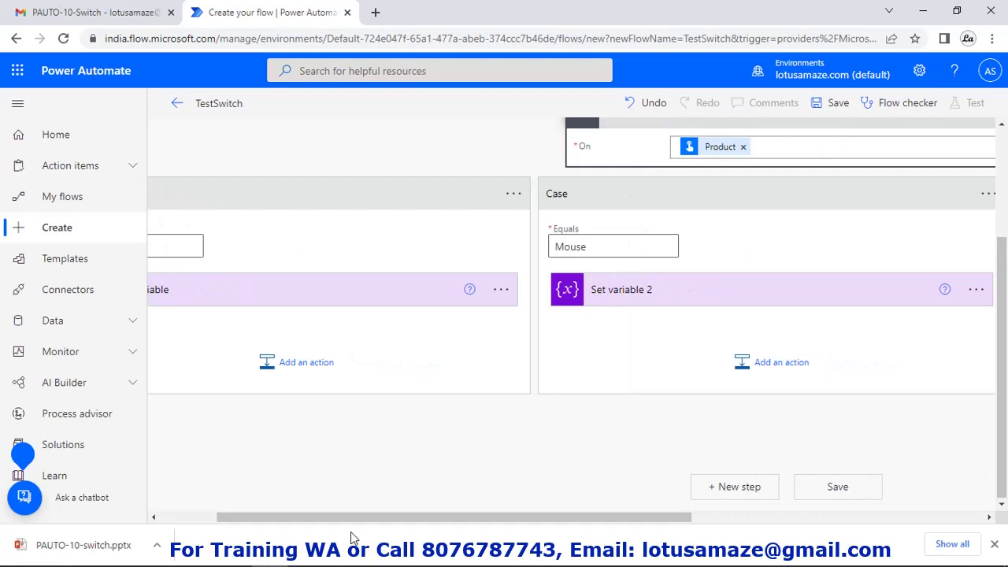
{"action": "left_click", "coordinate": [734, 488]}
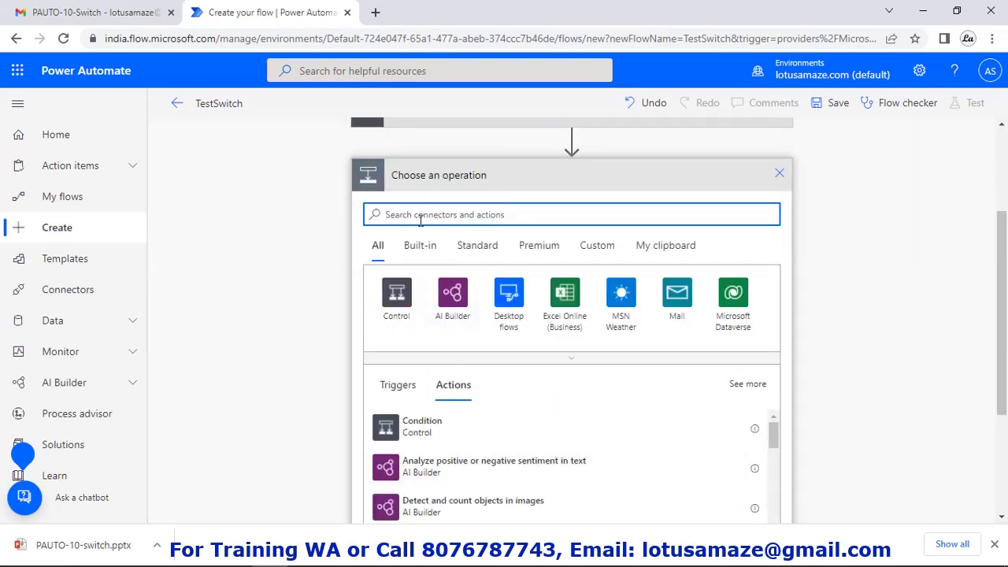
{"action": "type", "text": "goo"}
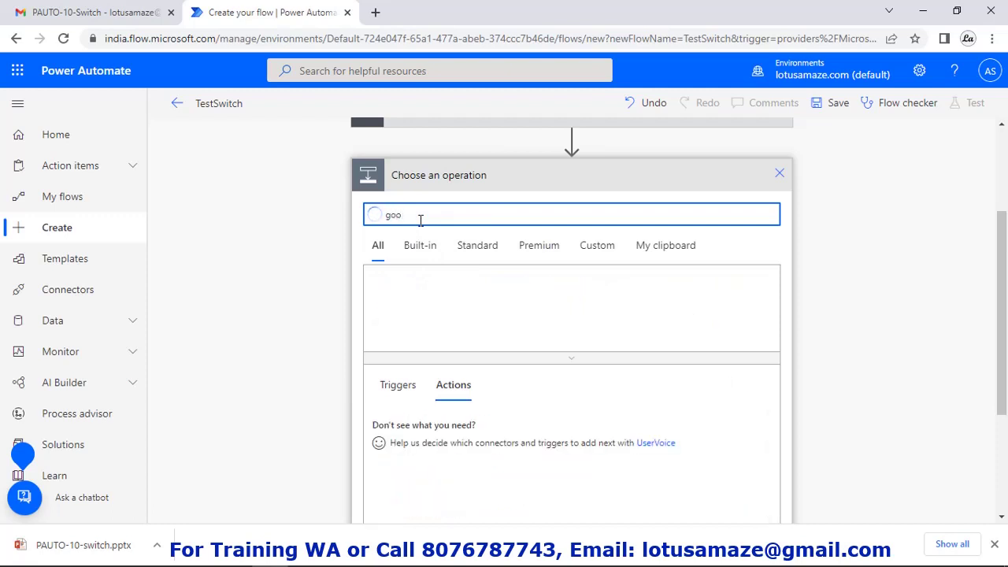
{"action": "left_click", "coordinate": [510, 298]}
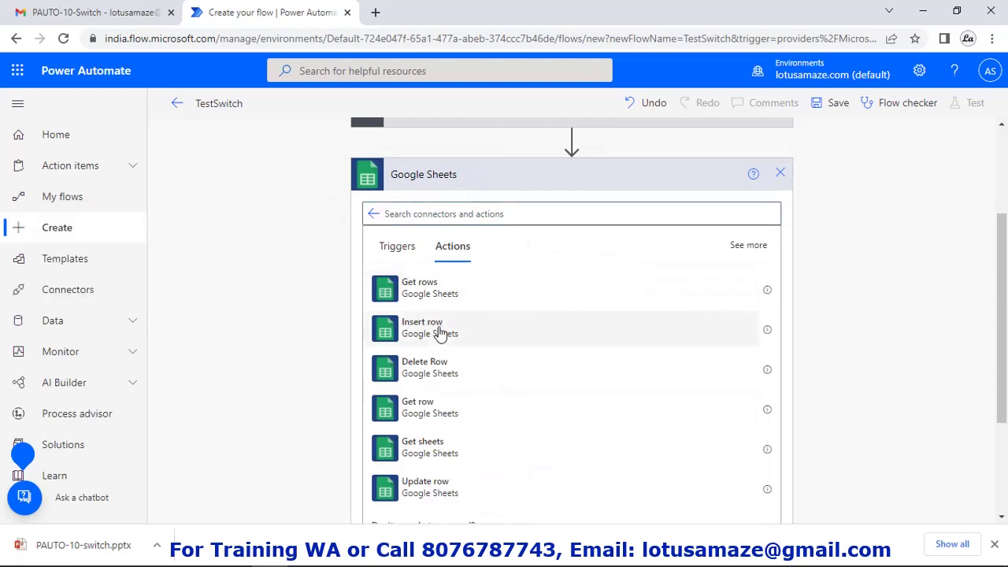
{"action": "left_click", "coordinate": [441, 332]}
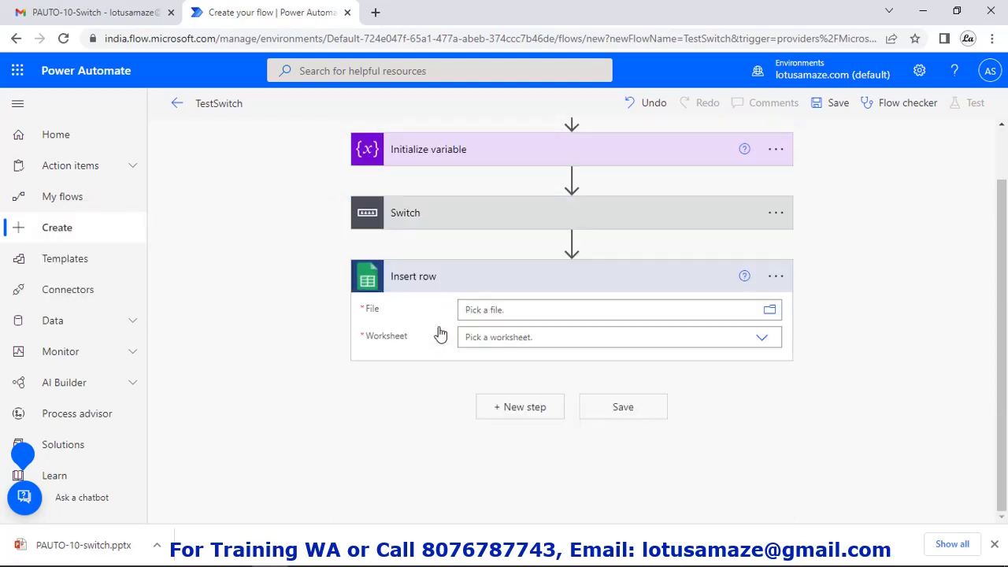
Step: Point the Insert row action at the switch-sheet file in GoogleDrive and its Sheet1 worksheet
{"action": "left_click", "coordinate": [769, 311]}
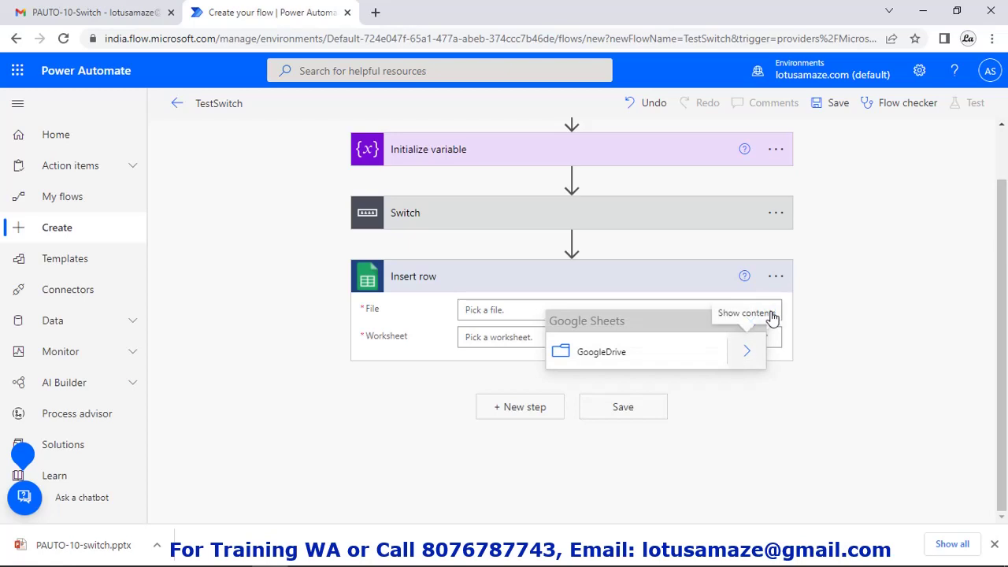
{"action": "left_click", "coordinate": [748, 357]}
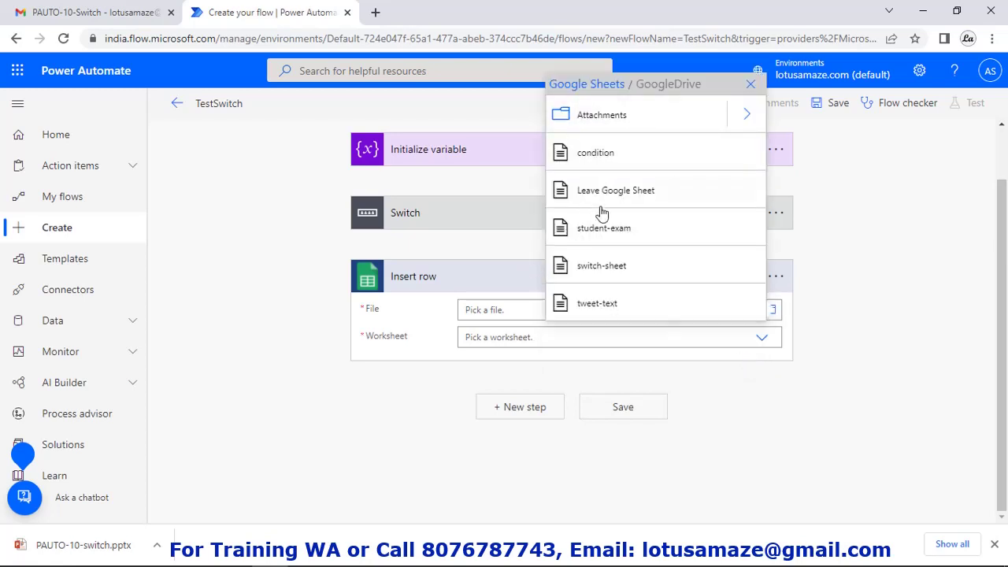
{"action": "left_click", "coordinate": [602, 268]}
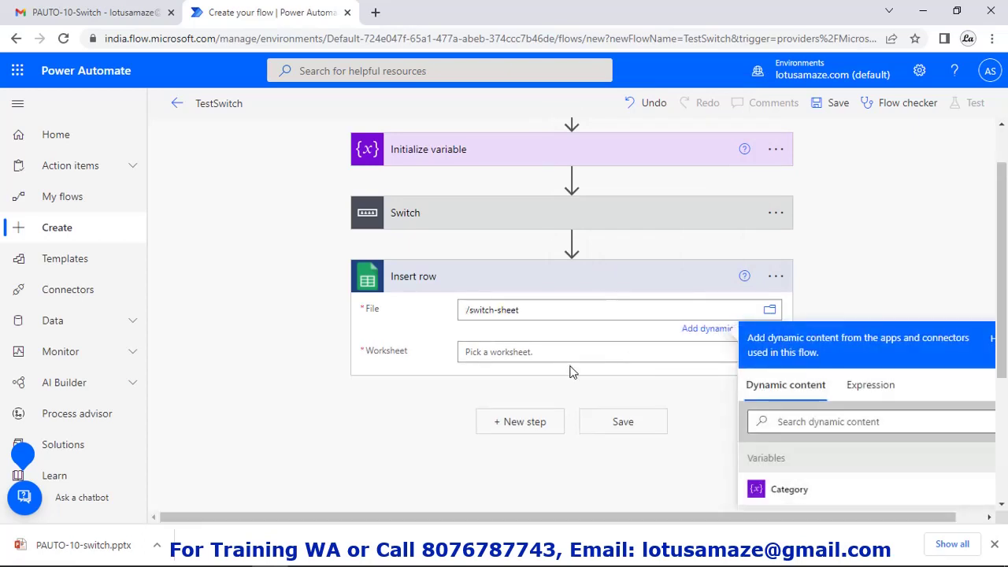
{"action": "left_click", "coordinate": [585, 352]}
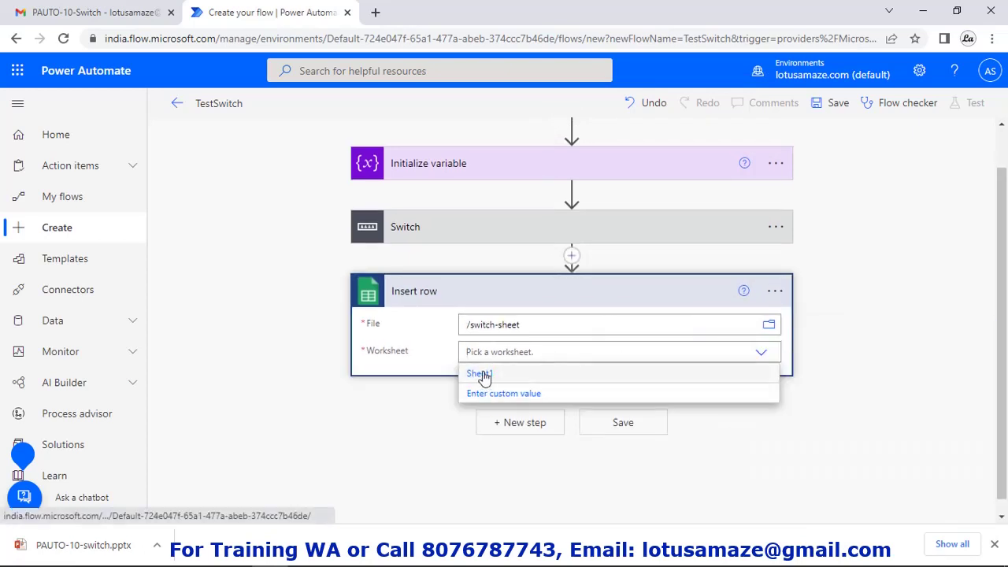
{"action": "left_click", "coordinate": [484, 376]}
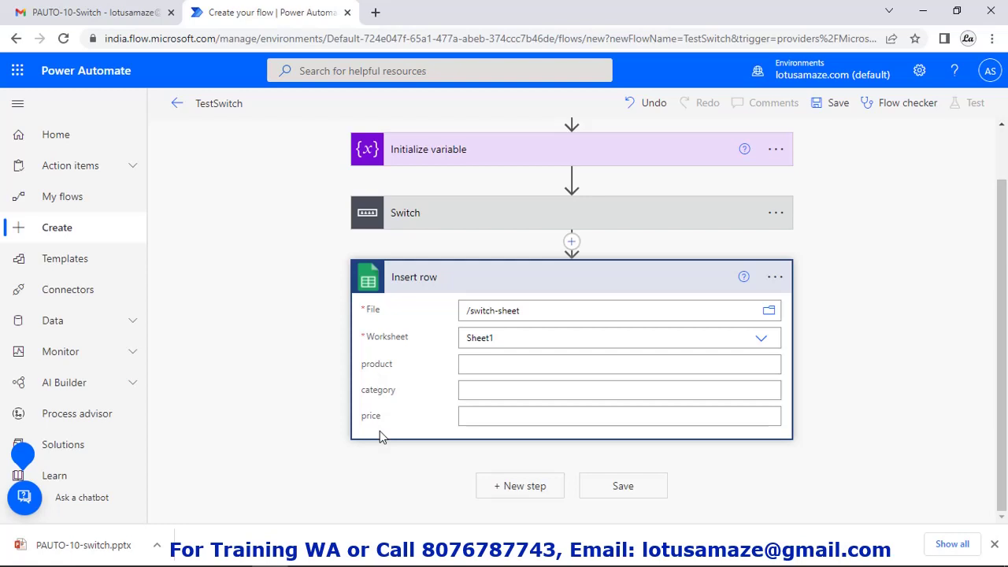
Step: In the Insert row action, map the product column to the trigger's Product input and the category column to the Category variable
{"action": "left_click", "coordinate": [491, 365]}
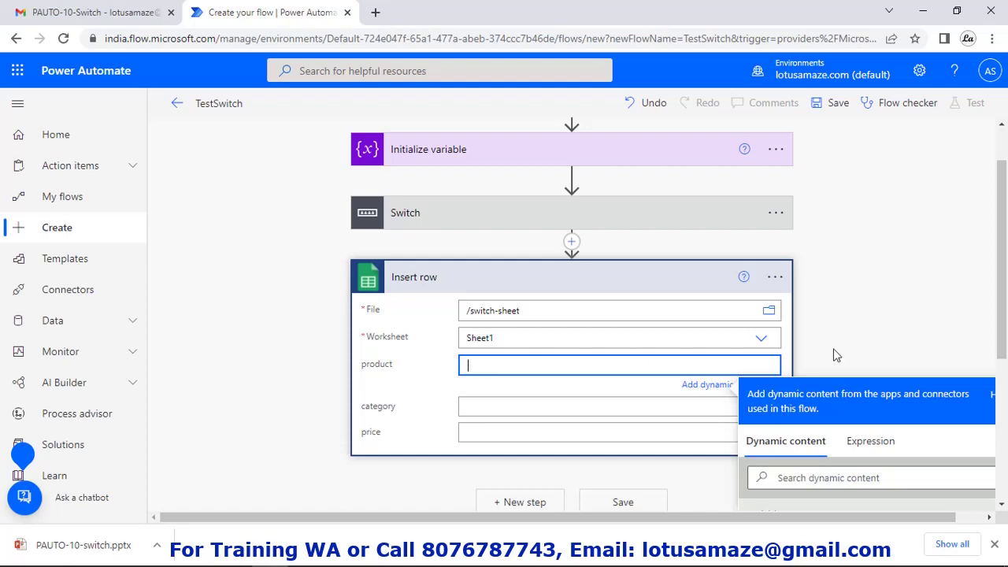
{"action": "scroll", "coordinate": [888, 365], "scroll_direction": "down", "scroll_amount": 10}
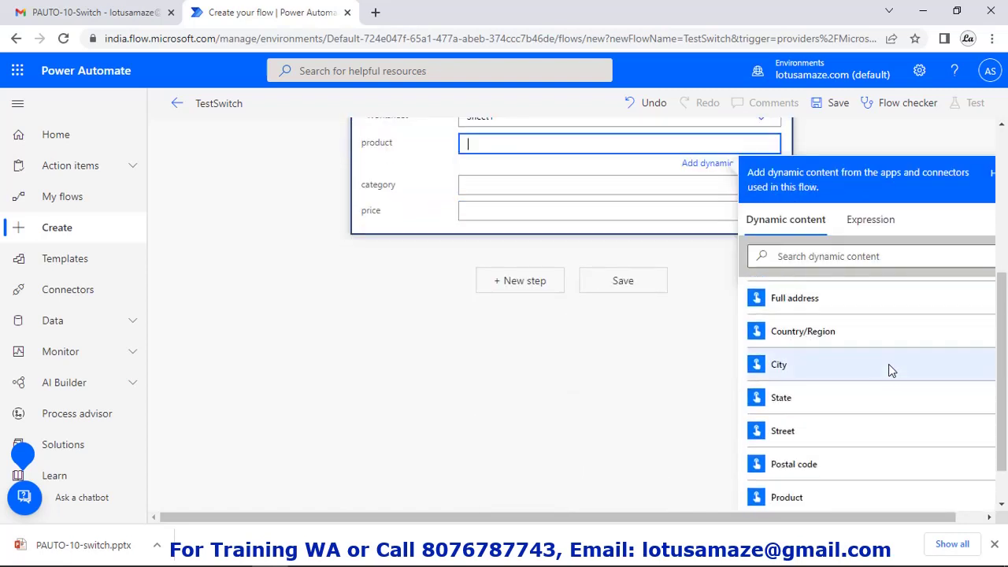
{"action": "scroll", "coordinate": [888, 364], "scroll_direction": "down", "scroll_amount": 1}
{"action": "left_click", "coordinate": [804, 453]}
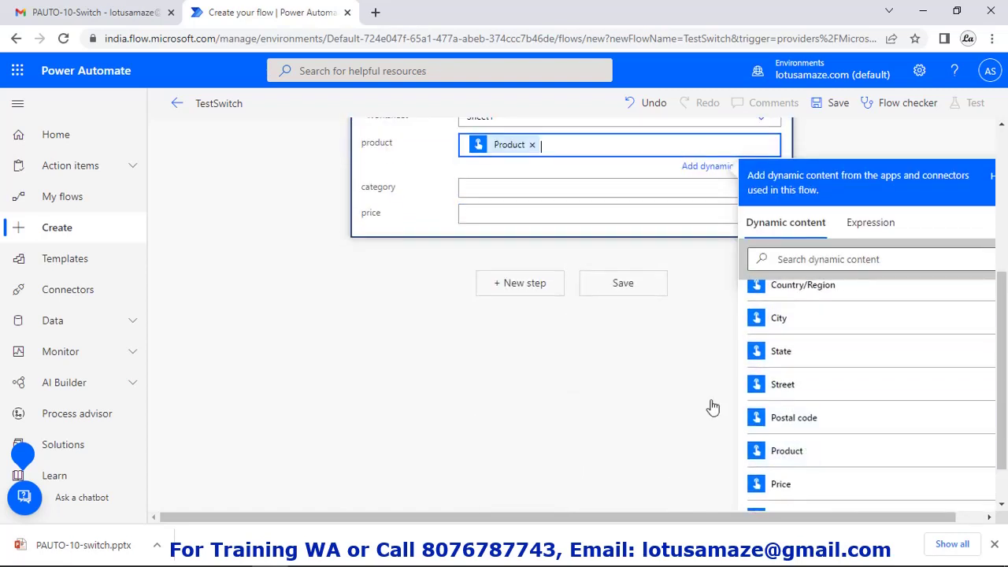
{"action": "scroll", "coordinate": [515, 308], "scroll_direction": "up", "scroll_amount": 2}
{"action": "left_click", "coordinate": [499, 335]}
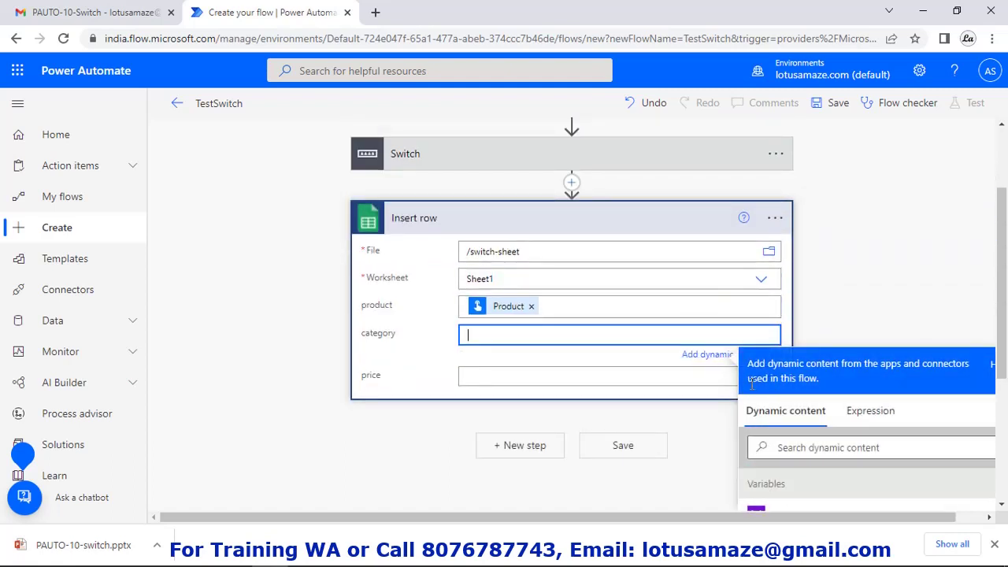
{"action": "scroll", "coordinate": [788, 386], "scroll_direction": "down", "scroll_amount": 3}
{"action": "left_click", "coordinate": [796, 378]}
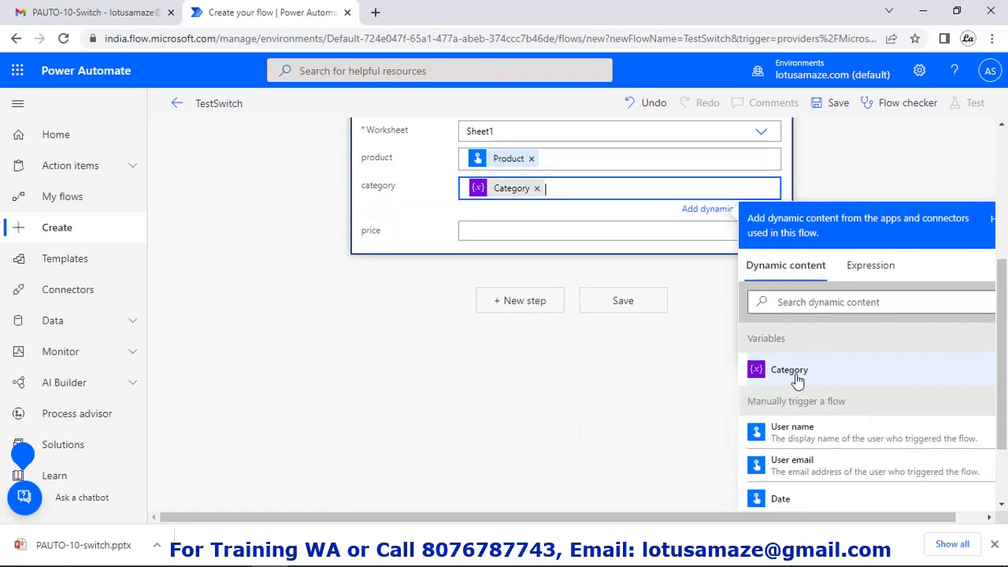
Step: Map the Insert row action's price column to the trigger's Price input
{"action": "left_click", "coordinate": [560, 230]}
{"action": "scroll", "coordinate": [866, 390], "scroll_direction": "down", "scroll_amount": 5}
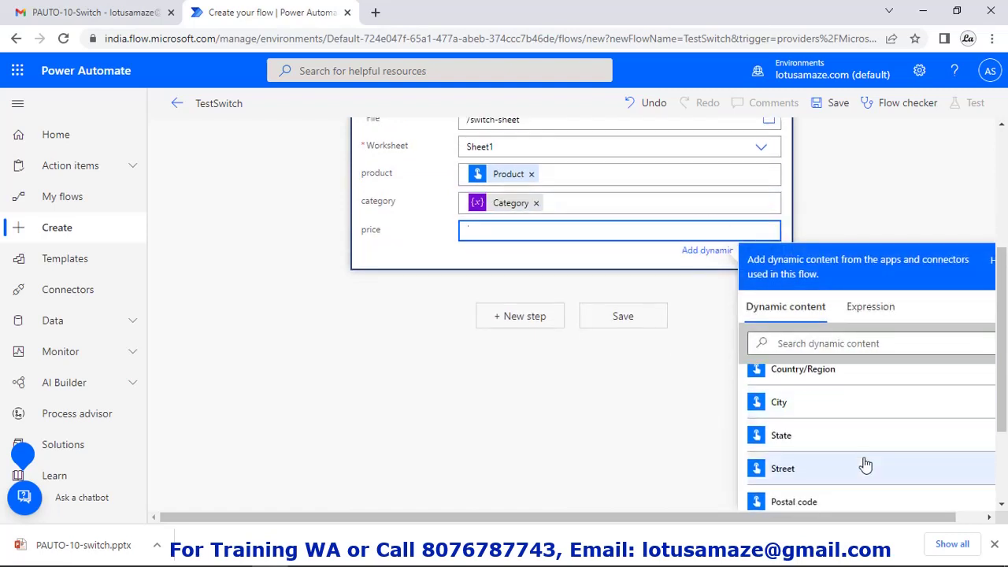
{"action": "scroll", "coordinate": [865, 465], "scroll_direction": "down", "scroll_amount": 2}
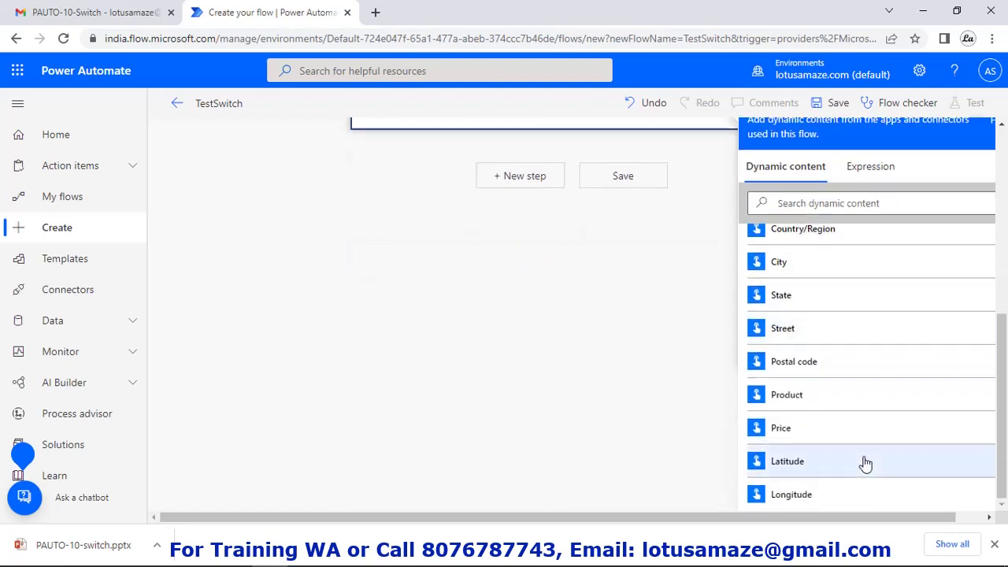
{"action": "left_click", "coordinate": [793, 434]}
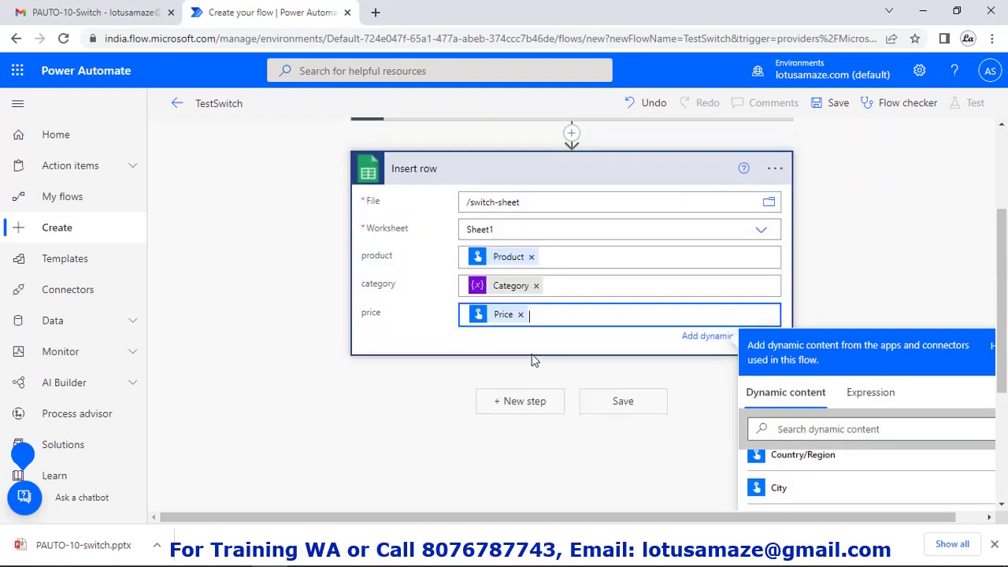
{"action": "left_click", "coordinate": [560, 469]}
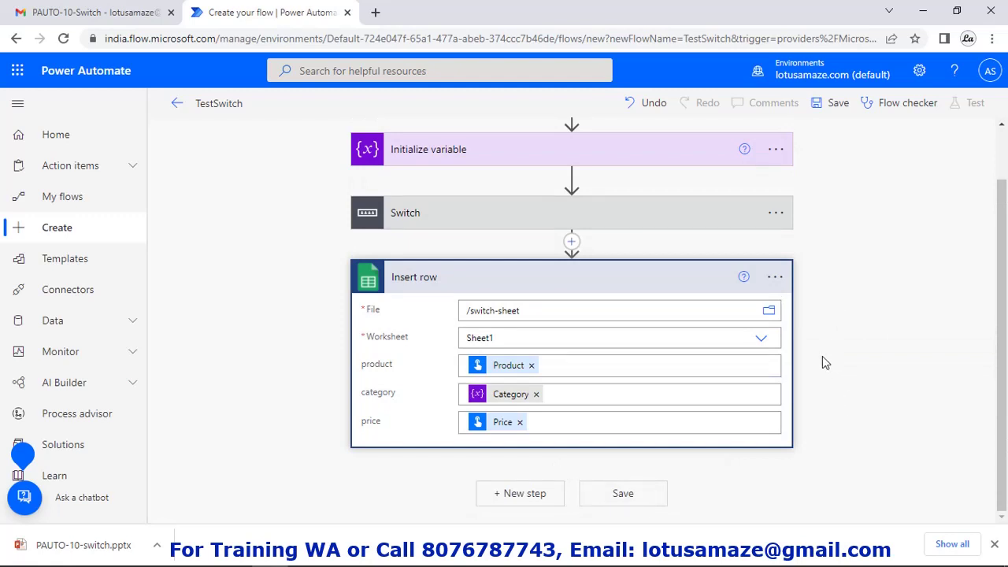
Step: Save the TestSwitch flow and start a manual test using the existing Google Sheets connection
{"action": "left_click", "coordinate": [613, 493]}
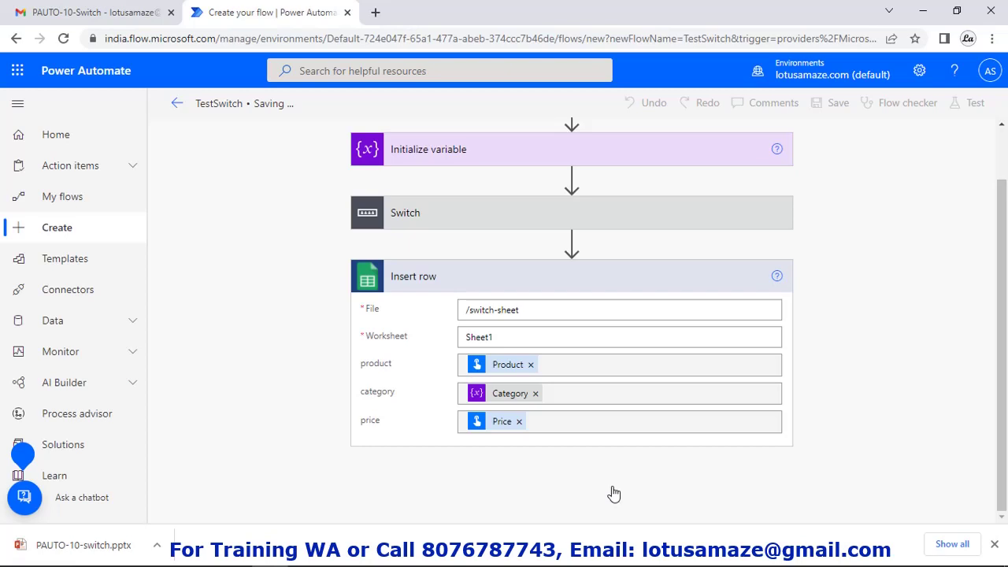
{"action": "left_click", "coordinate": [975, 104]}
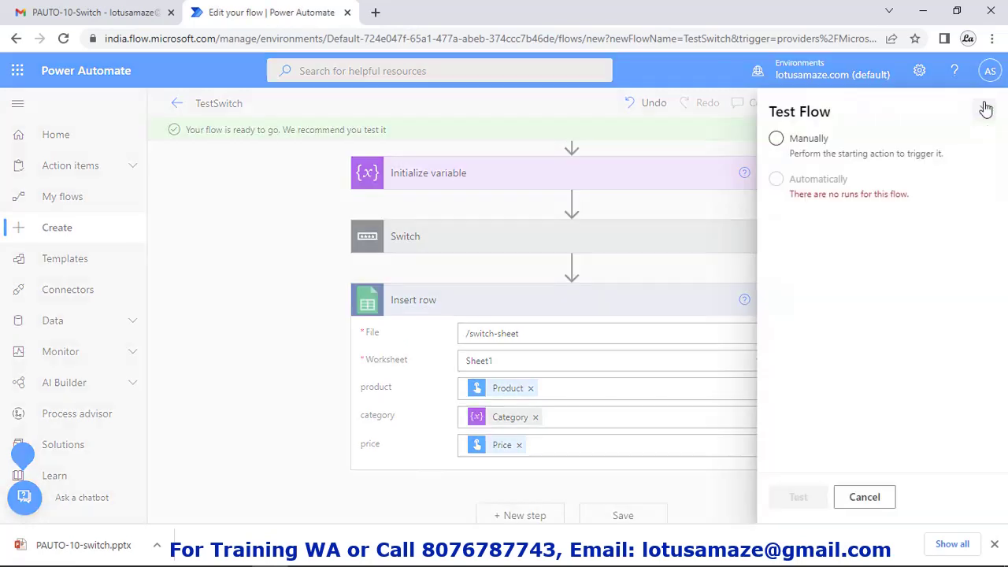
{"action": "left_click", "coordinate": [776, 139]}
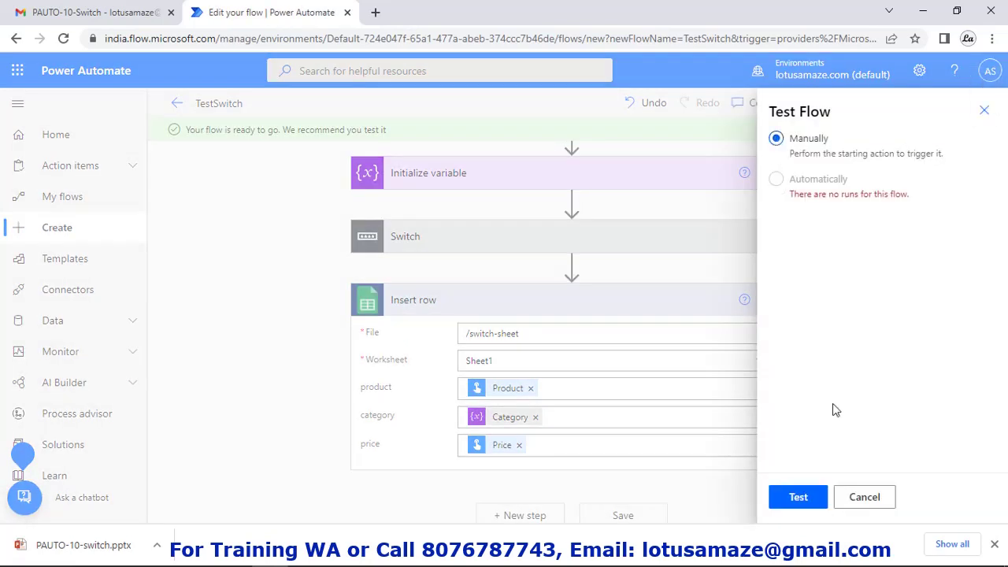
{"action": "left_click", "coordinate": [799, 496]}
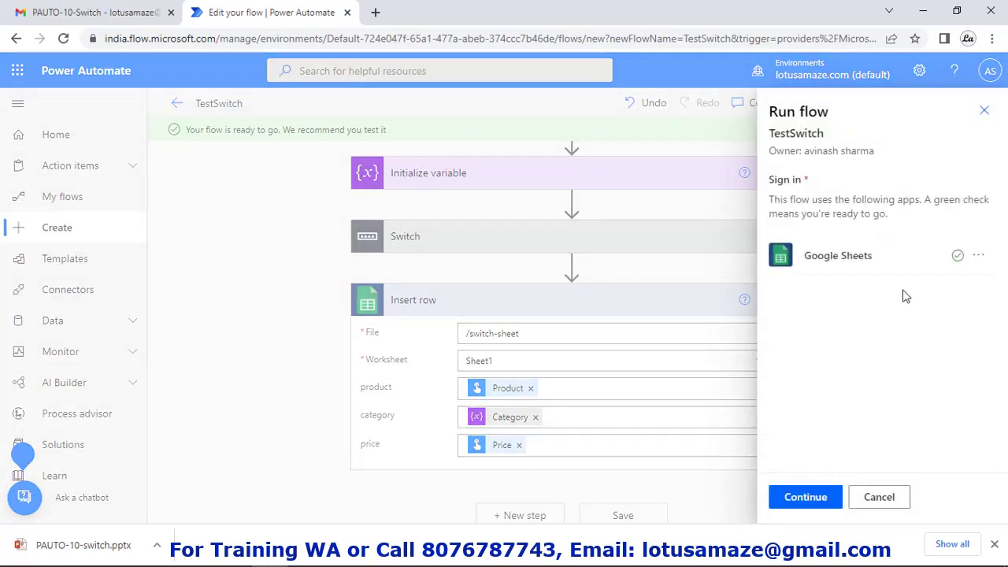
{"action": "left_click", "coordinate": [807, 498]}
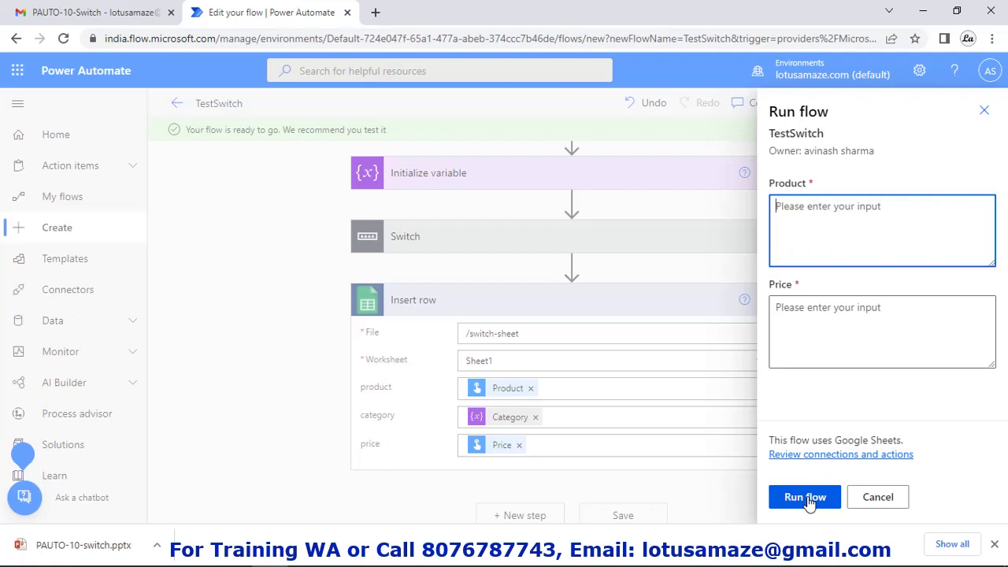
Step: Run the test with product Pen and price 1000, and check the inserted row in the switch-sheet spreadsheet
{"action": "type", "text": "Pen"}
{"action": "left_click", "coordinate": [850, 329]}
{"action": "type", "text": "1000"}
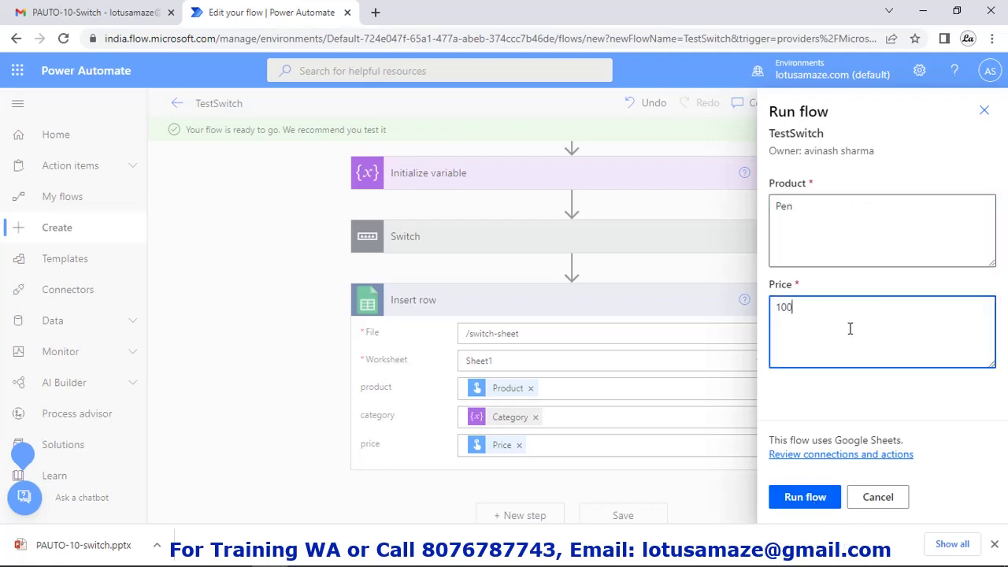
{"action": "left_click", "coordinate": [815, 498]}
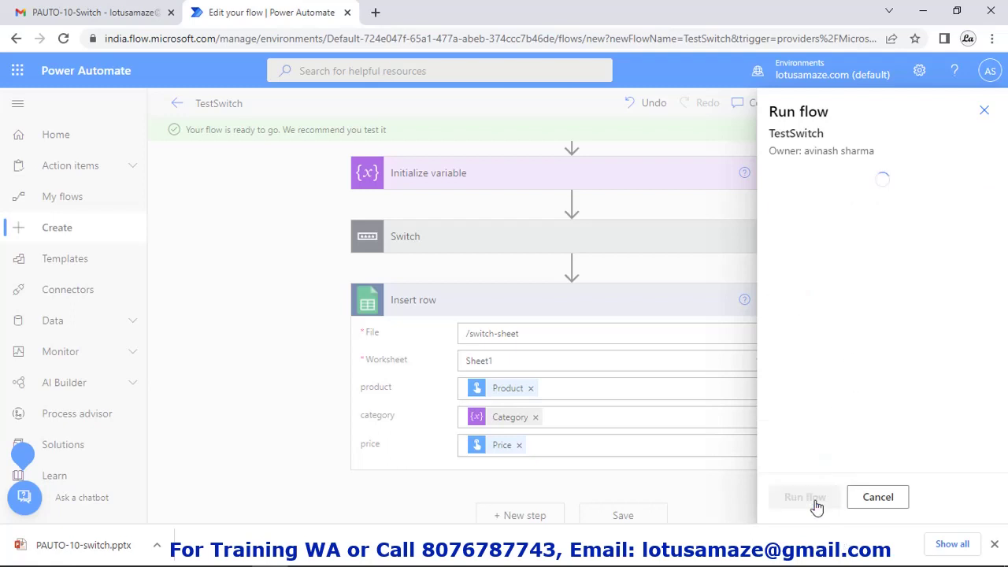
{"action": "left_click", "coordinate": [797, 498]}
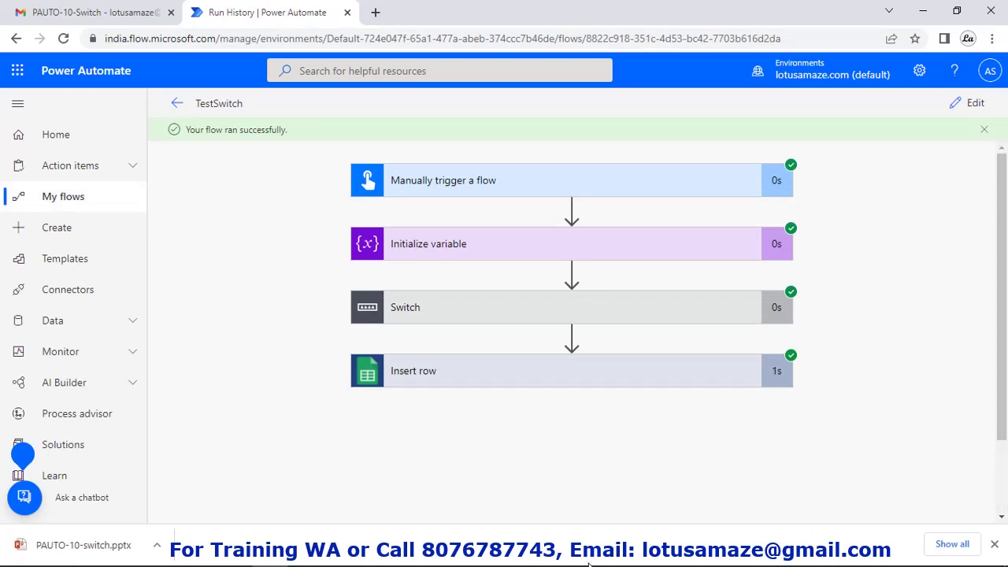
{"action": "left_click", "coordinate": [307, 553]}
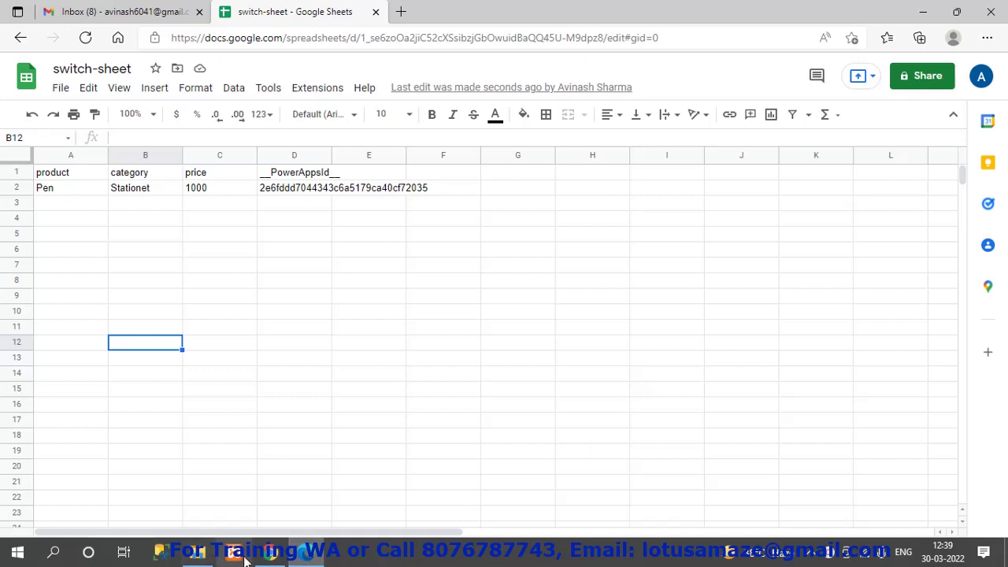
Step: Switch back to Power Automate, reopen TestSwitch for editing and start another manual test
{"action": "left_click", "coordinate": [273, 555]}
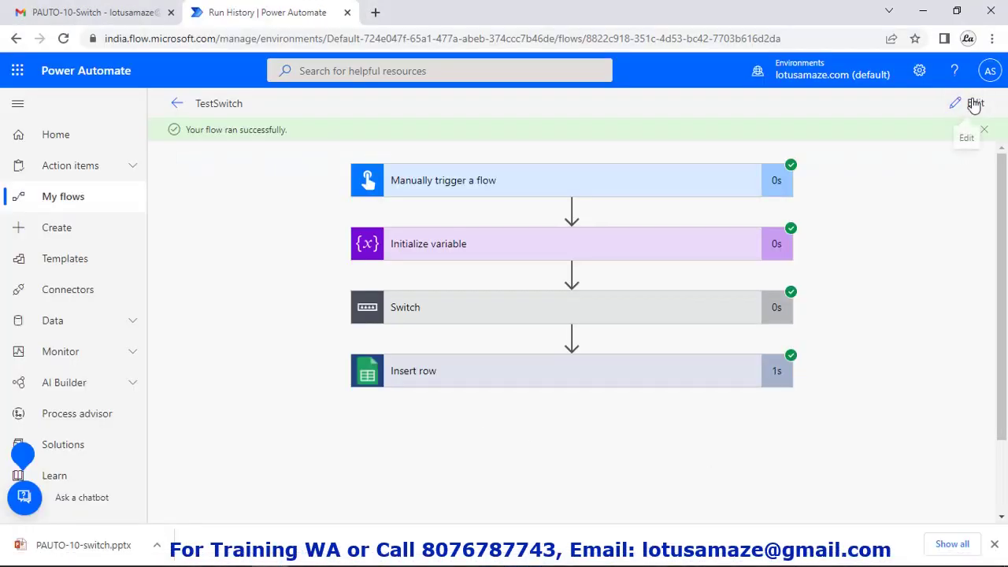
{"action": "left_click", "coordinate": [974, 103]}
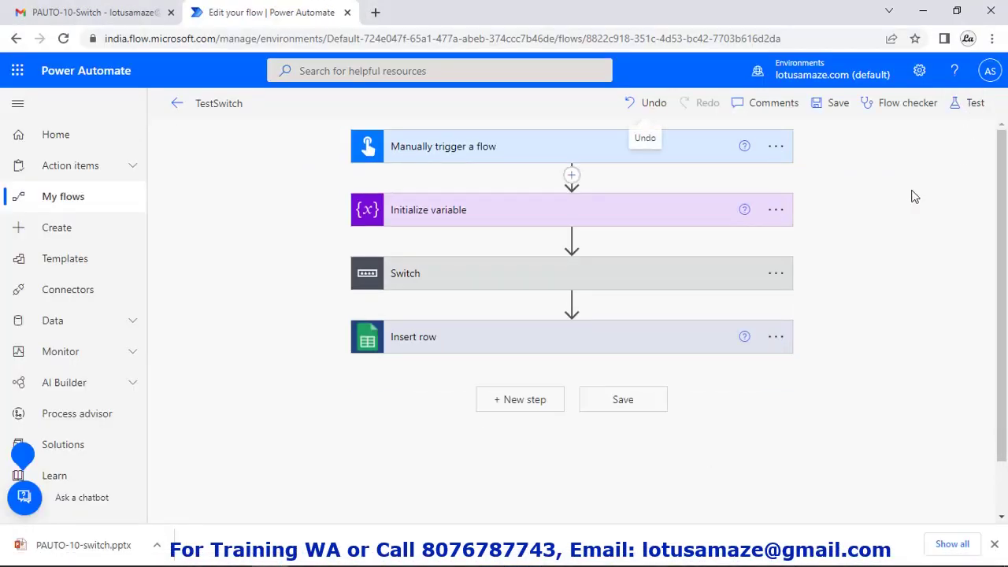
{"action": "left_click", "coordinate": [975, 105]}
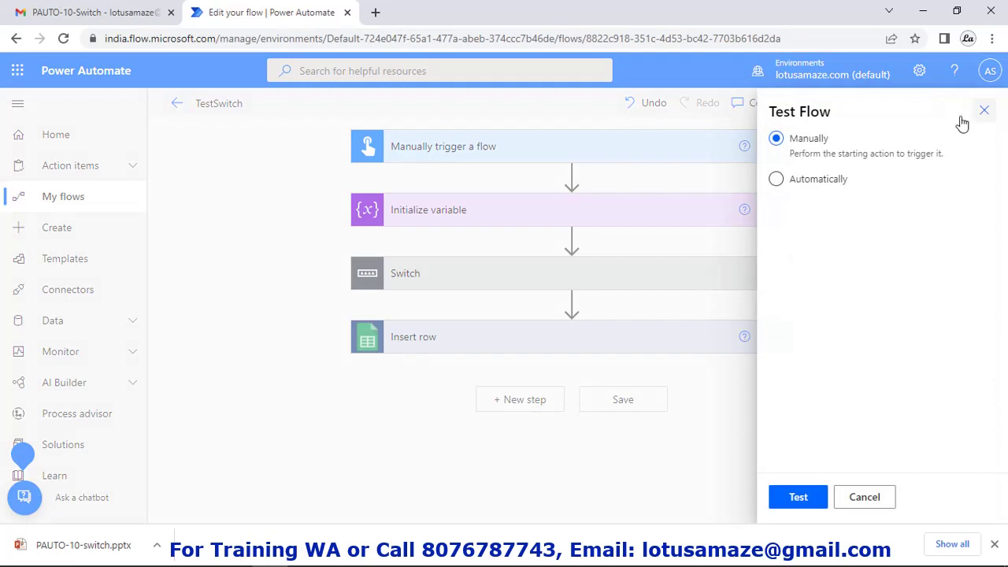
{"action": "left_click", "coordinate": [796, 500]}
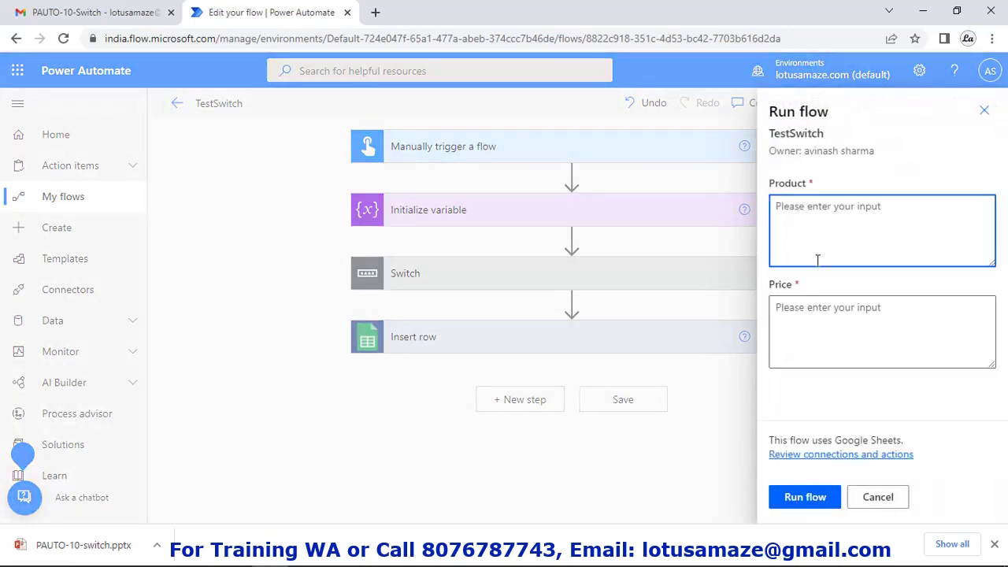
Step: Run the flow with product Mouse and price 2000, and check the new row in the switch-sheet spreadsheet
{"action": "type", "text": "Moue"}
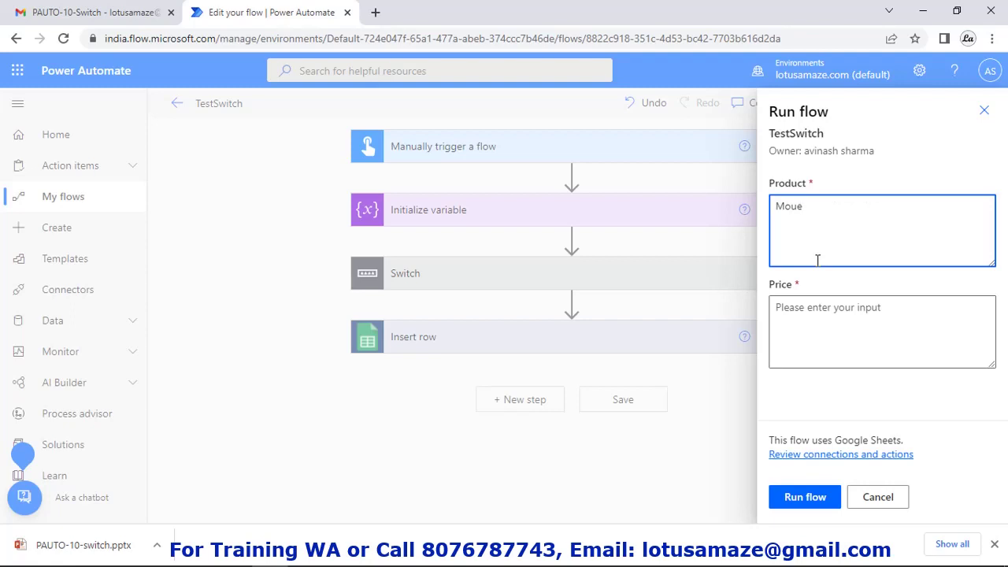
{"action": "key", "text": "BackSpace"}
{"action": "type", "text": "se"}
{"action": "left_click", "coordinate": [840, 338]}
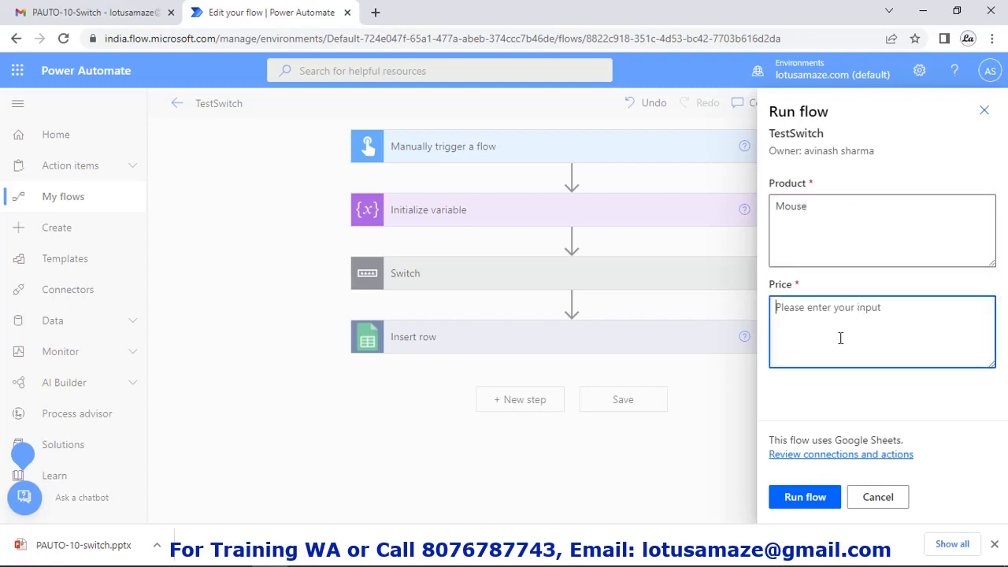
{"action": "type", "text": "2000"}
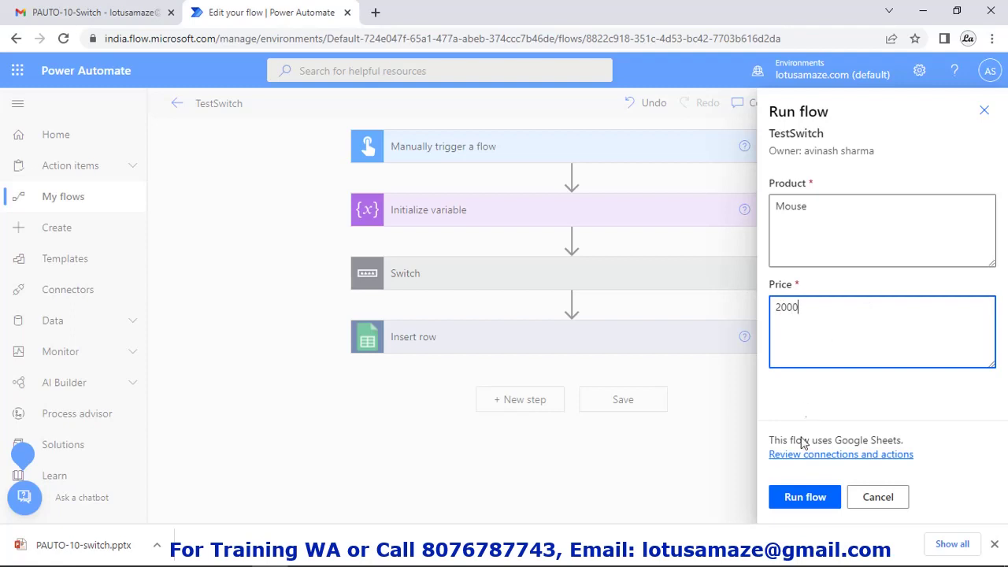
{"action": "left_click", "coordinate": [804, 497]}
{"action": "left_click", "coordinate": [807, 499]}
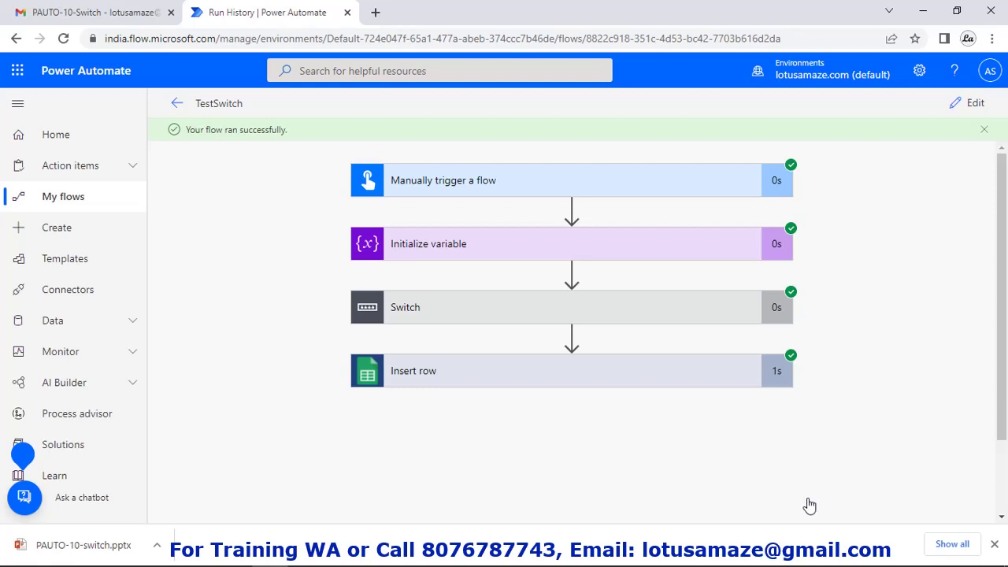
{"action": "left_click", "coordinate": [309, 555]}
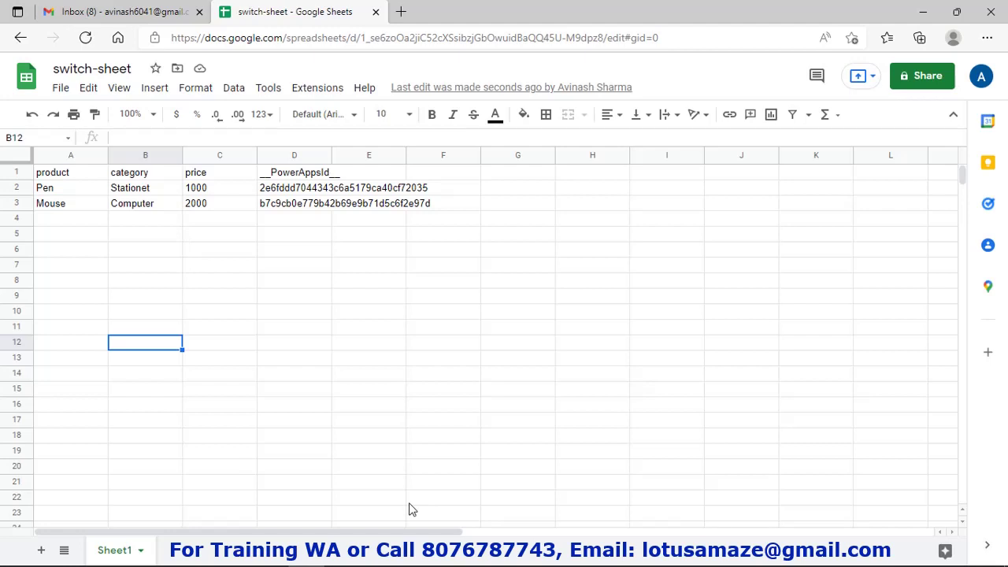
Step: Return to Power Automate, open the flow for editing and begin a third manual test run
{"action": "mouse_move", "coordinate": [327, 562]}
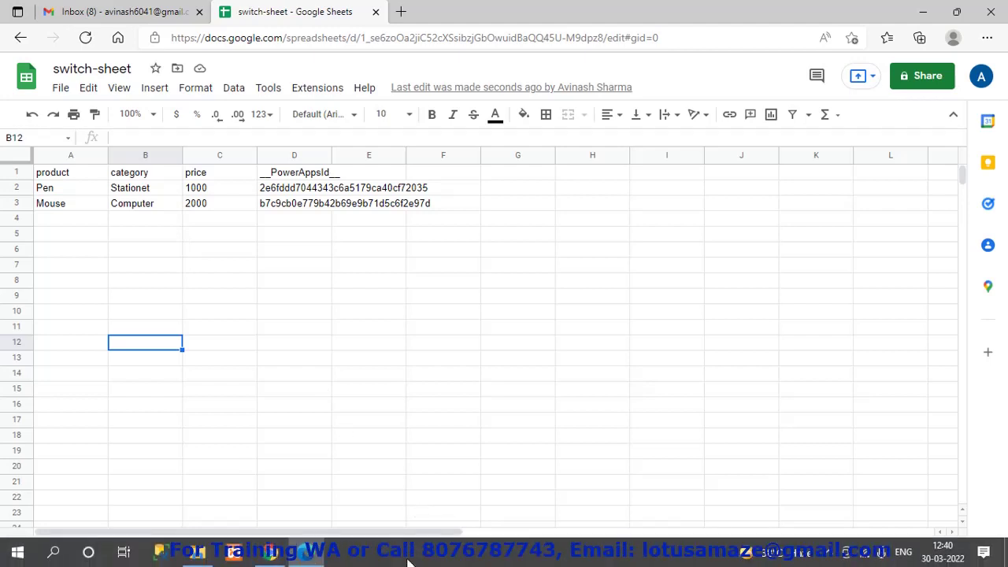
{"action": "mouse_move", "coordinate": [268, 558]}
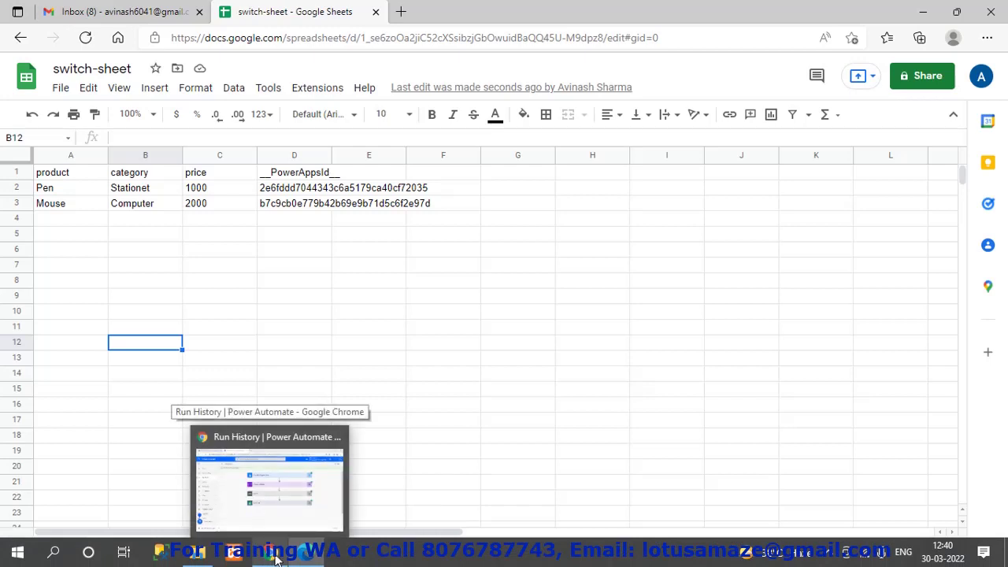
{"action": "left_click", "coordinate": [267, 558]}
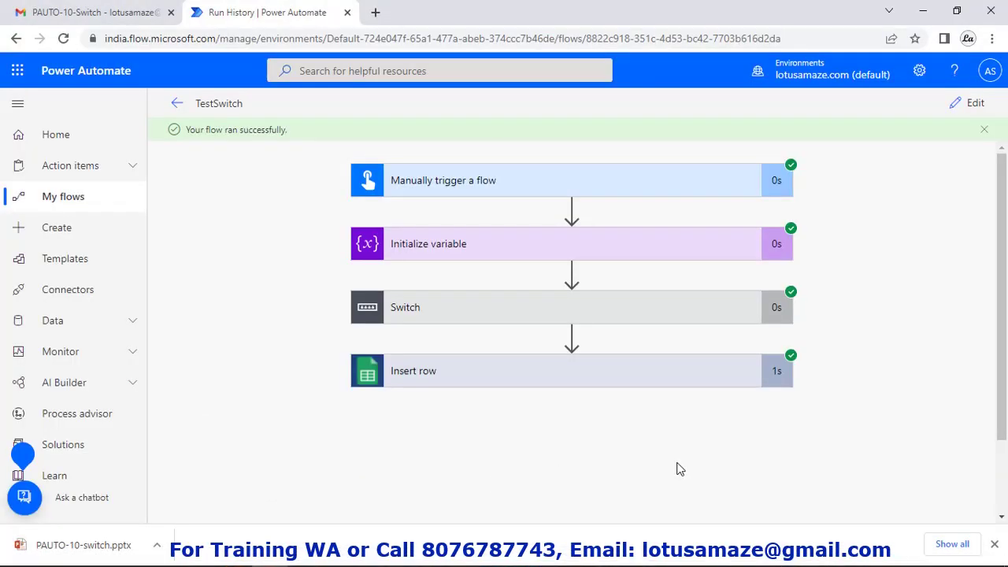
{"action": "left_click", "coordinate": [975, 111]}
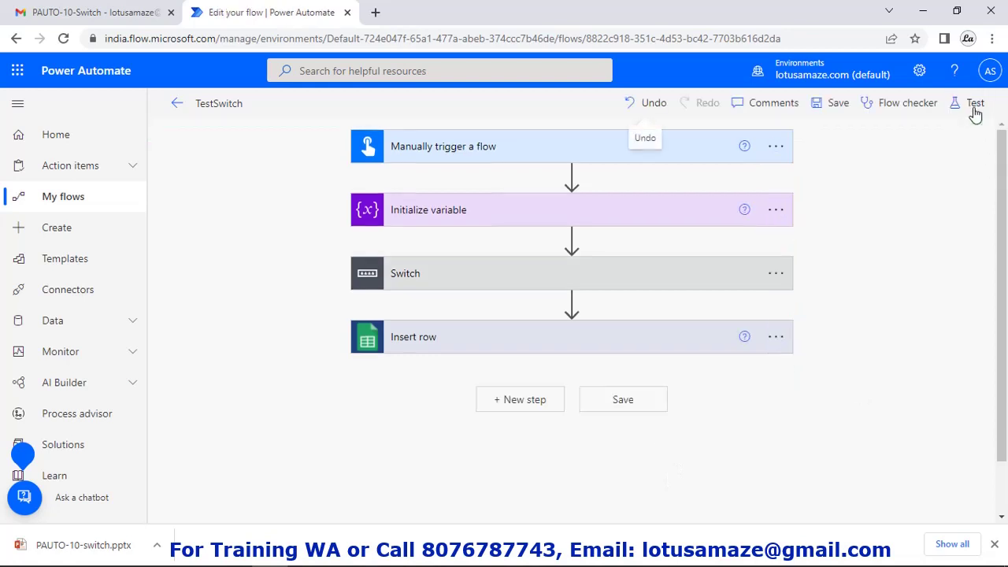
{"action": "left_click", "coordinate": [975, 111]}
{"action": "left_click", "coordinate": [806, 504]}
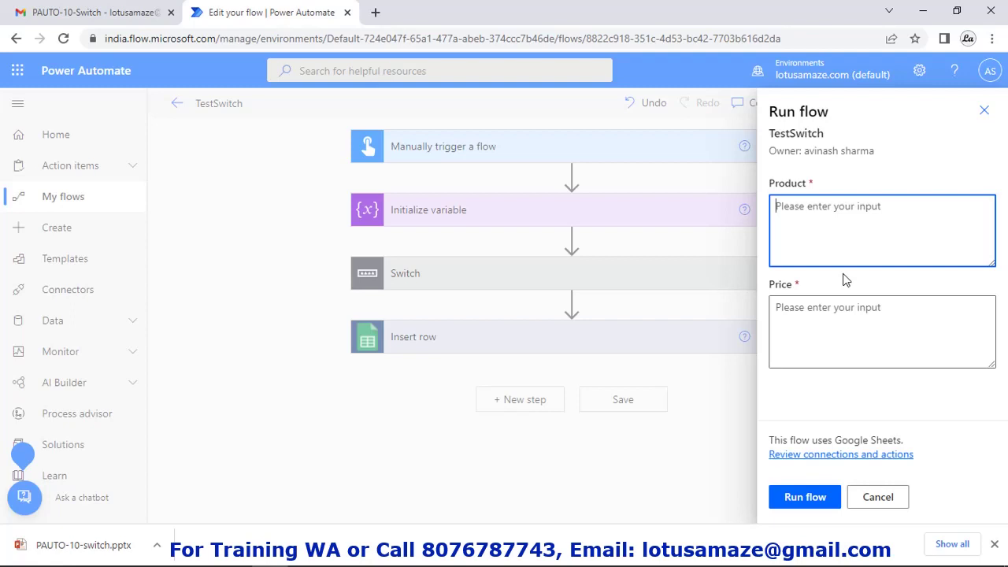
Step: Run the flow with product Chair and price 77777, and close the run confirmation
{"action": "type", "text": "Chair"}
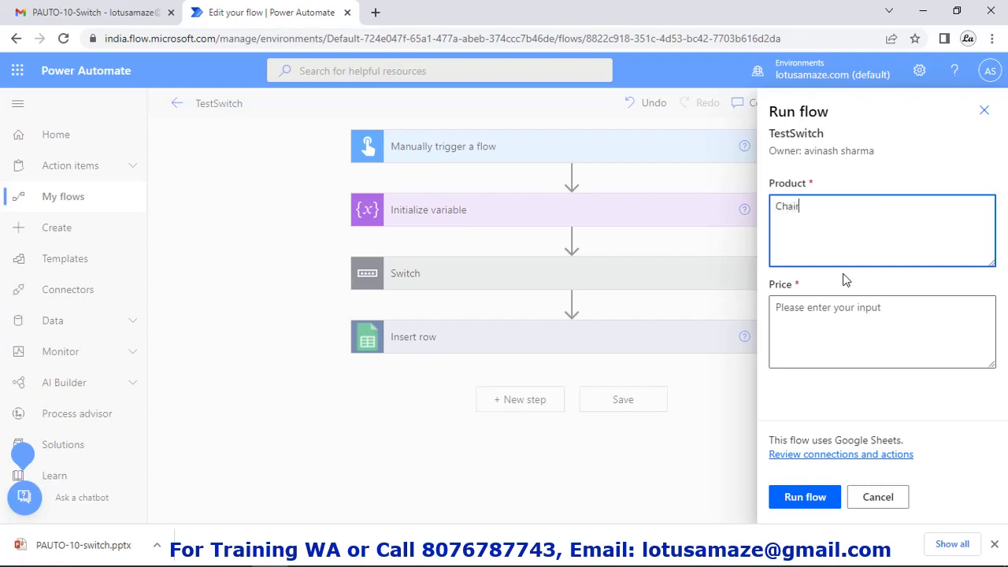
{"action": "left_click", "coordinate": [907, 298]}
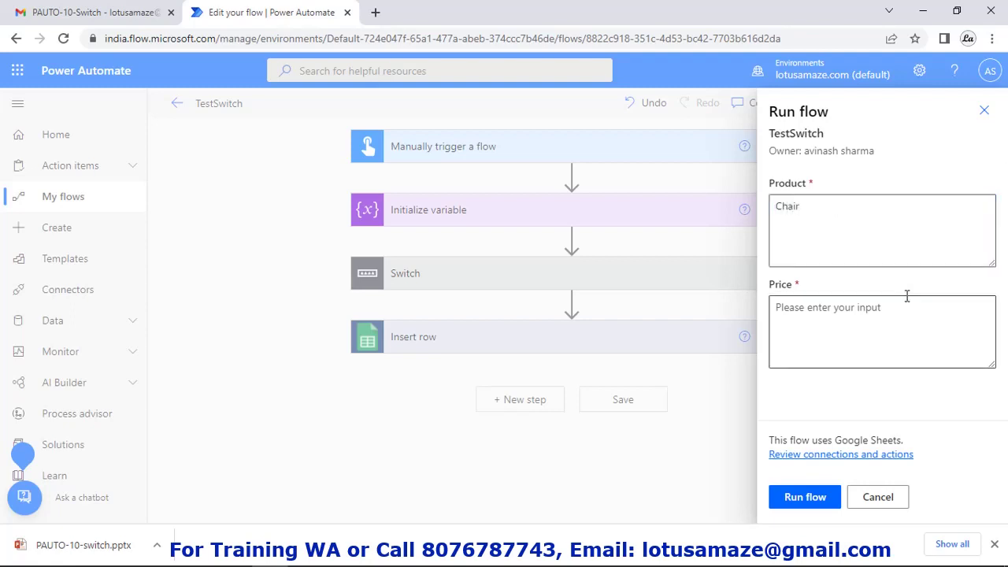
{"action": "left_click", "coordinate": [846, 355]}
{"action": "type", "text": "77777"}
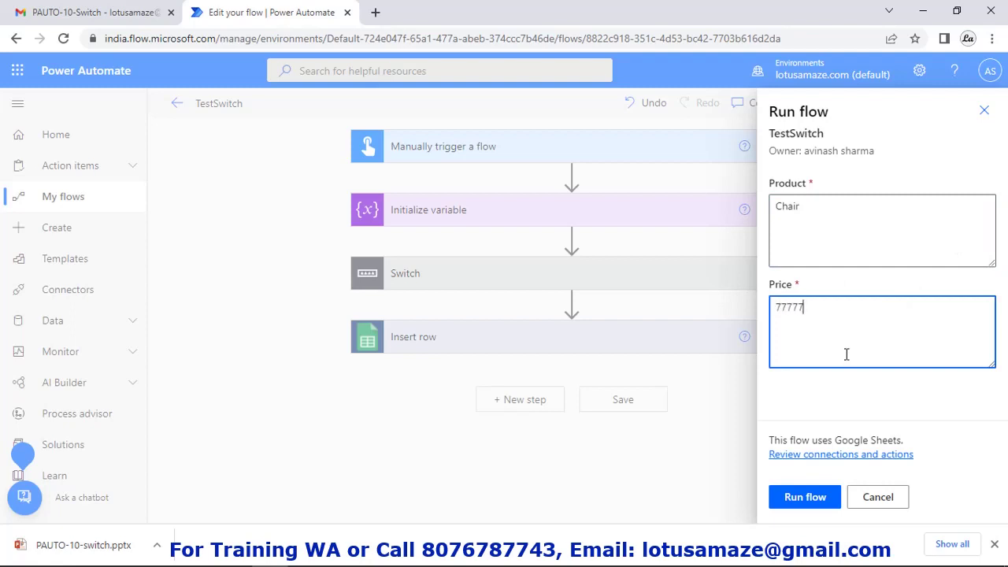
{"action": "left_click", "coordinate": [815, 501]}
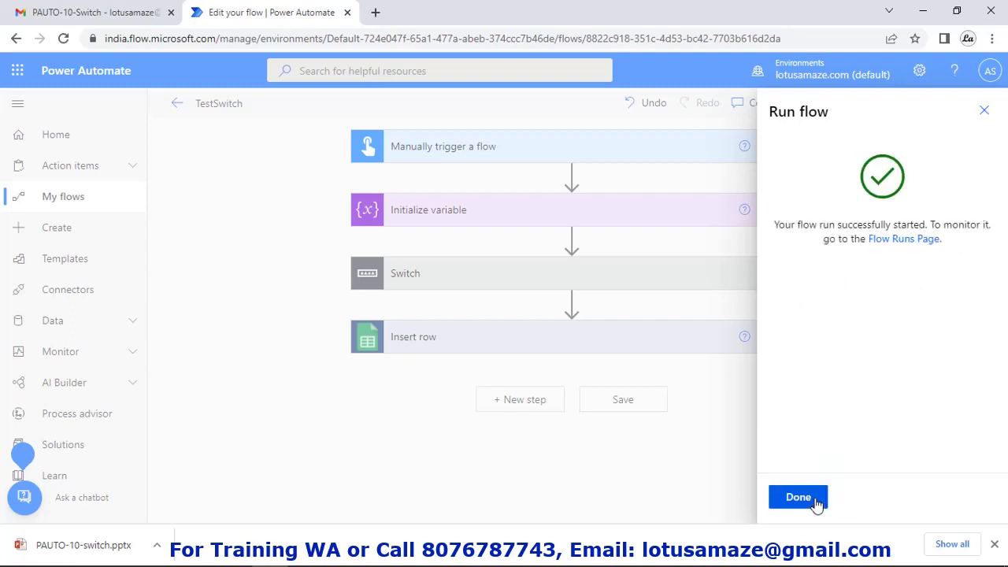
{"action": "left_click", "coordinate": [798, 496]}
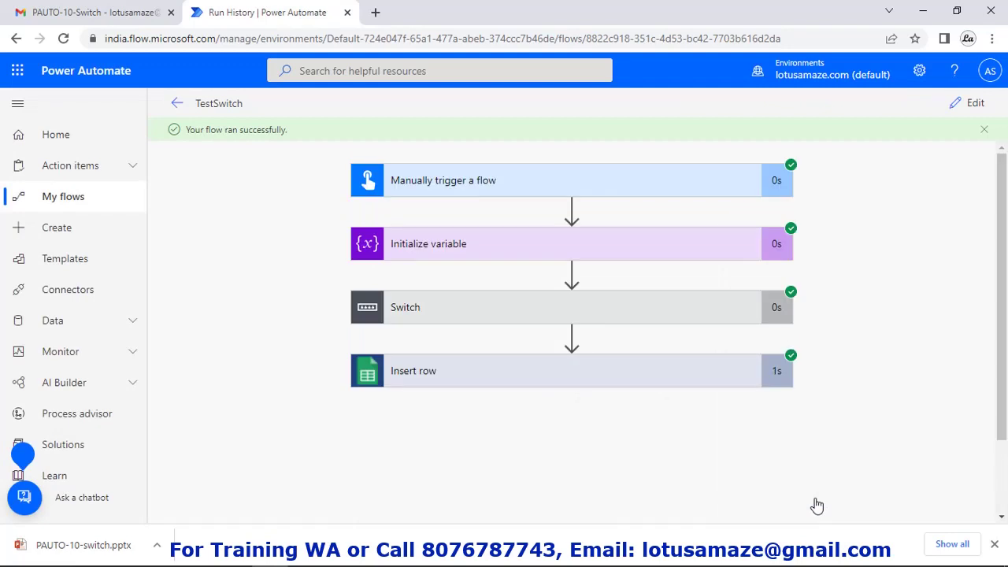
Step: Expand the Switch action in the run results and examine which of its case branches was executed
{"action": "left_click", "coordinate": [501, 321]}
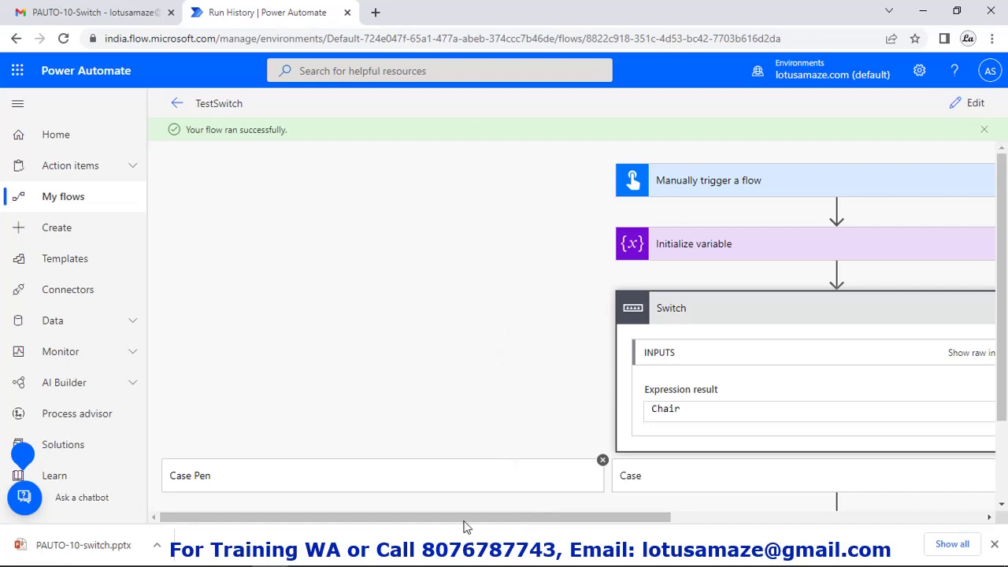
{"action": "scroll", "coordinate": [272, 482], "scroll_direction": "down", "scroll_amount": 2}
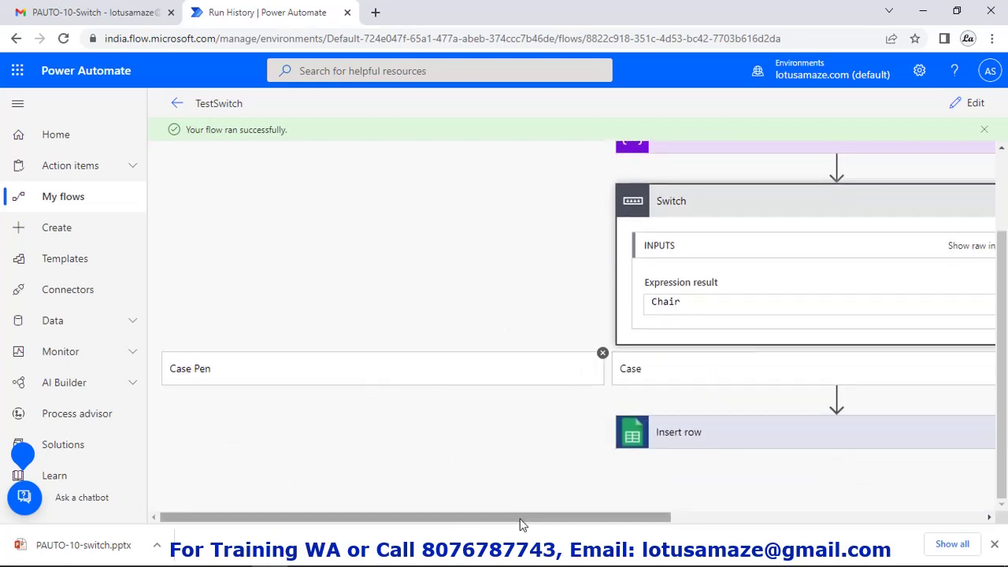
{"action": "left_click_drag", "start_coordinate": [520, 524], "coordinate": [703, 524]}
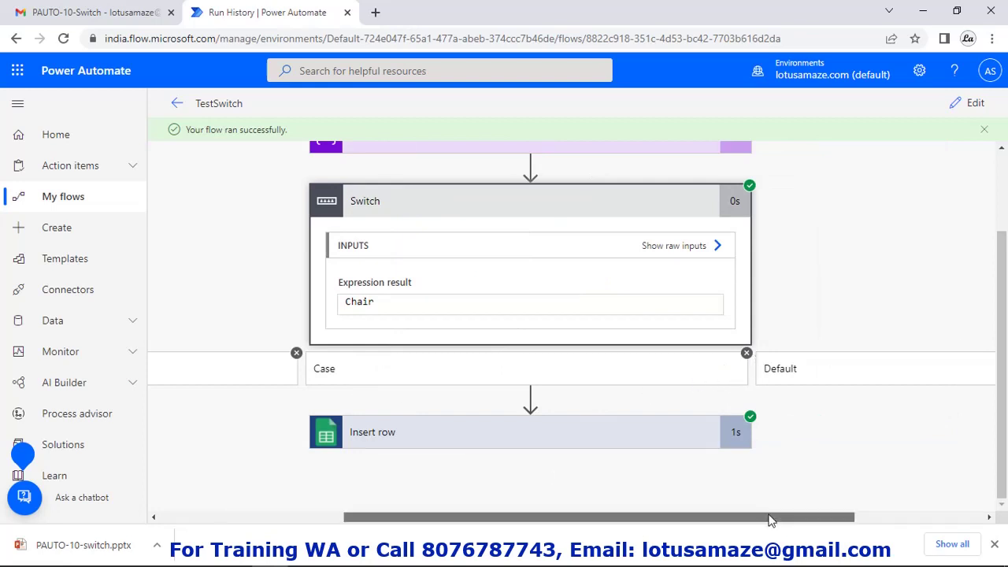
{"action": "left_click_drag", "start_coordinate": [770, 520], "coordinate": [969, 523]}
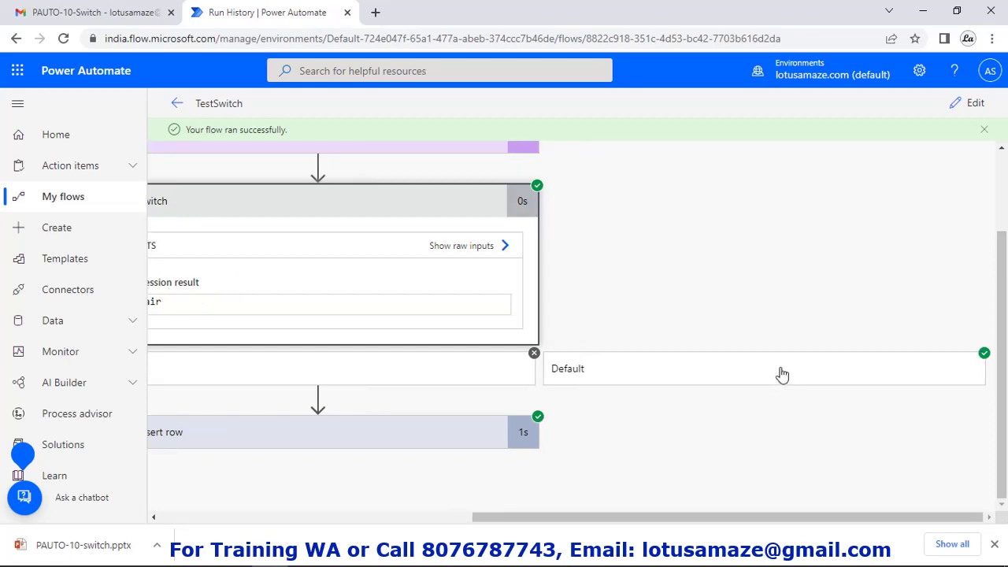
{"action": "scroll", "coordinate": [782, 375], "scroll_direction": "left", "scroll_amount": 3}
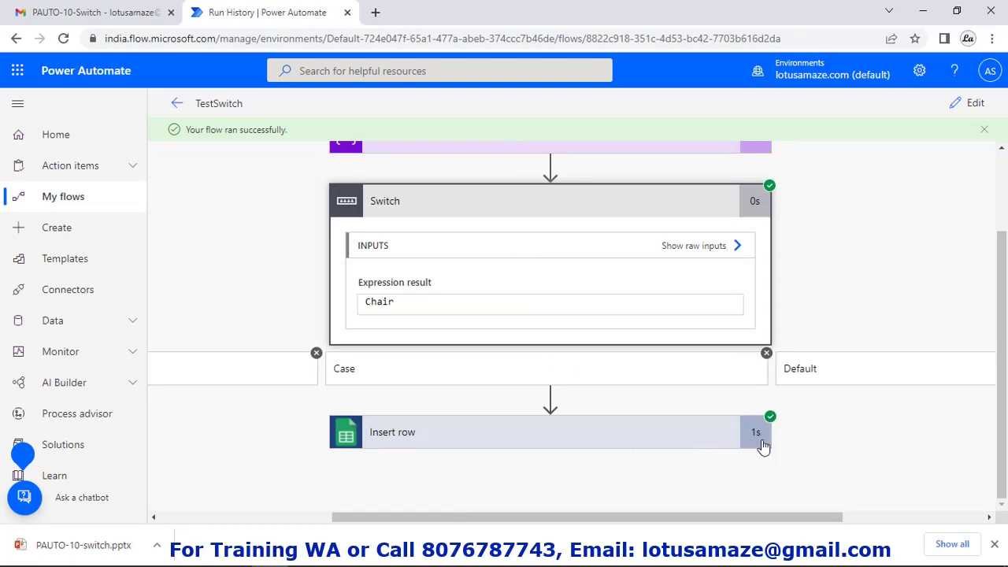
Step: Switch to the switch-sheet spreadsheet and check the category and price in the newly inserted Chair row
{"action": "left_click", "coordinate": [315, 554]}
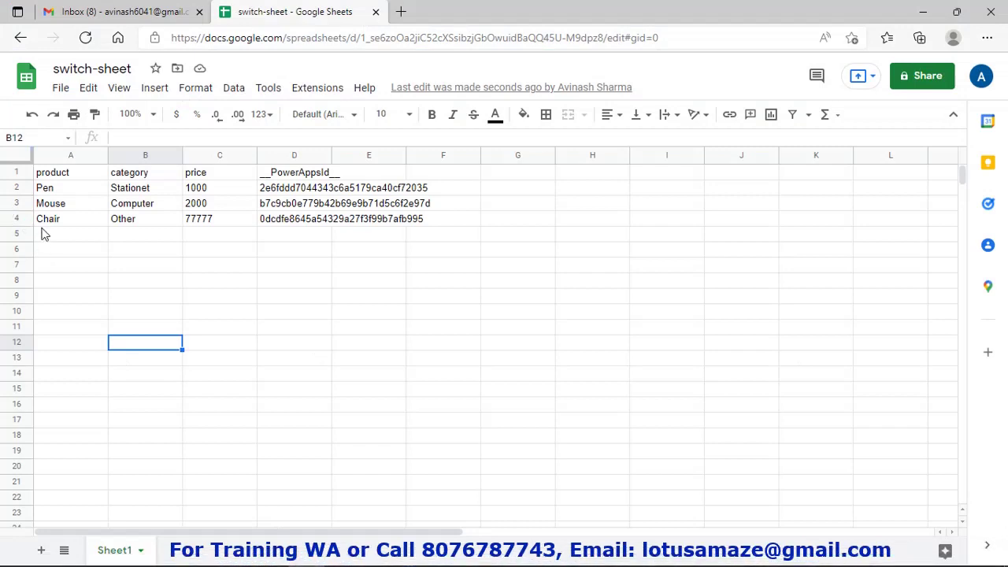
{"action": "left_click", "coordinate": [128, 223]}
{"action": "left_click", "coordinate": [203, 225]}
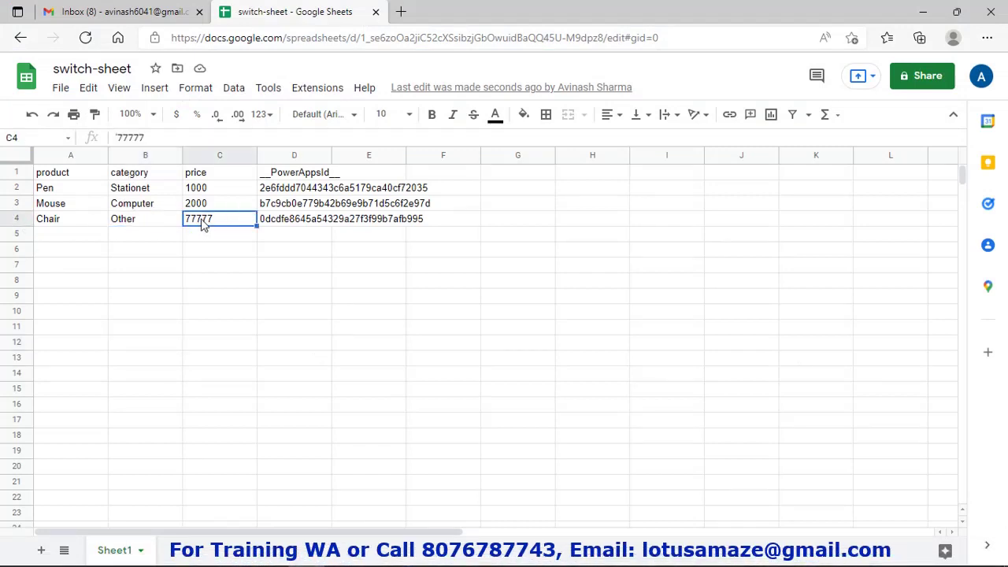